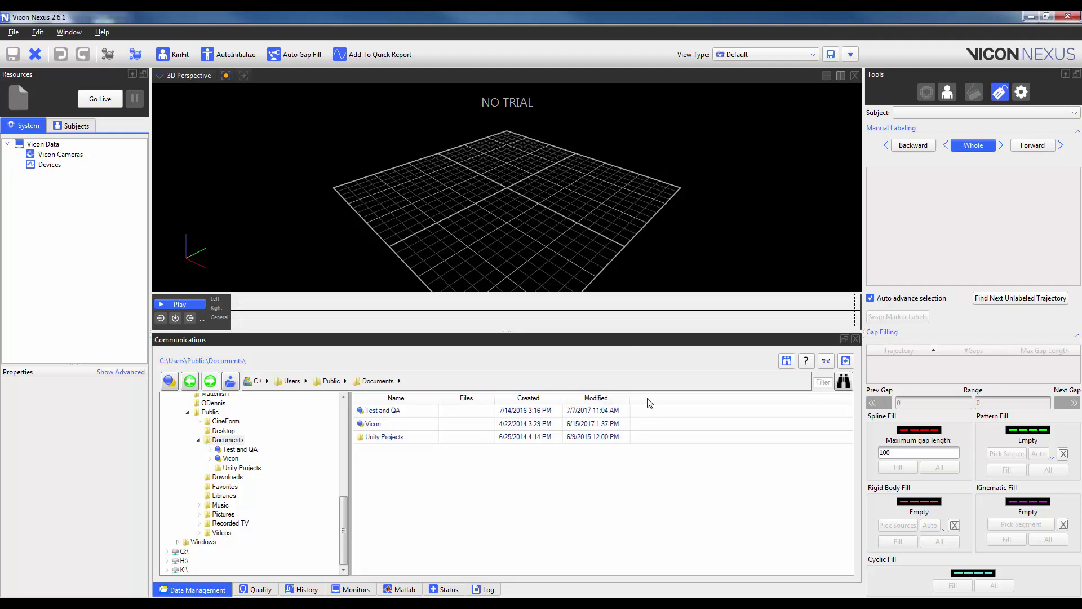
- Reopen the Data Management browser and re-dock the Tools, Resources and Communications panes beside the 3D view
{"action": "left_click", "coordinate": [855, 340]}
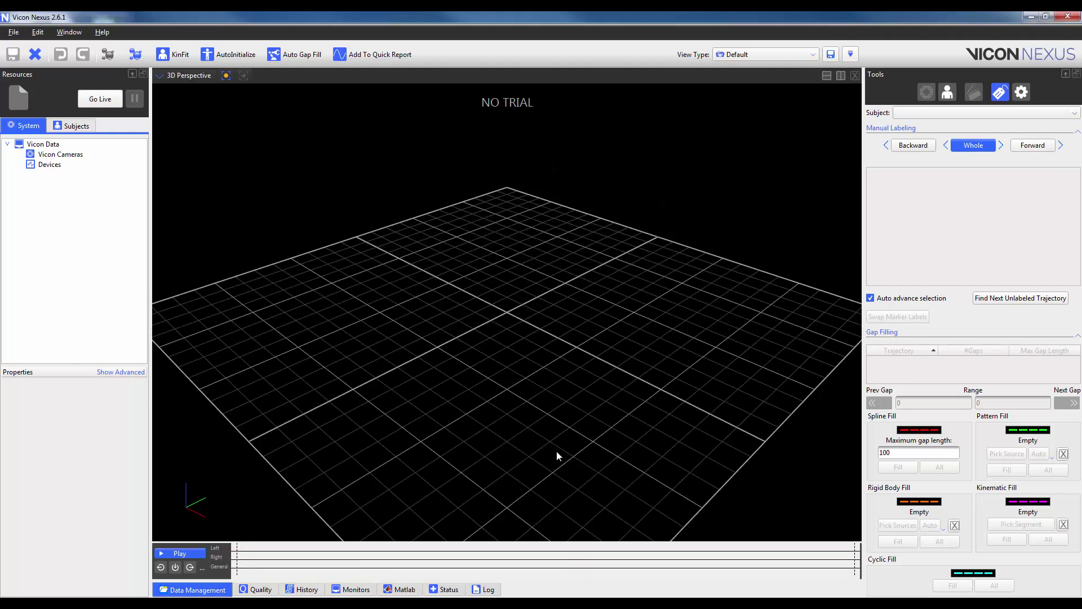
{"action": "left_click", "coordinate": [209, 591]}
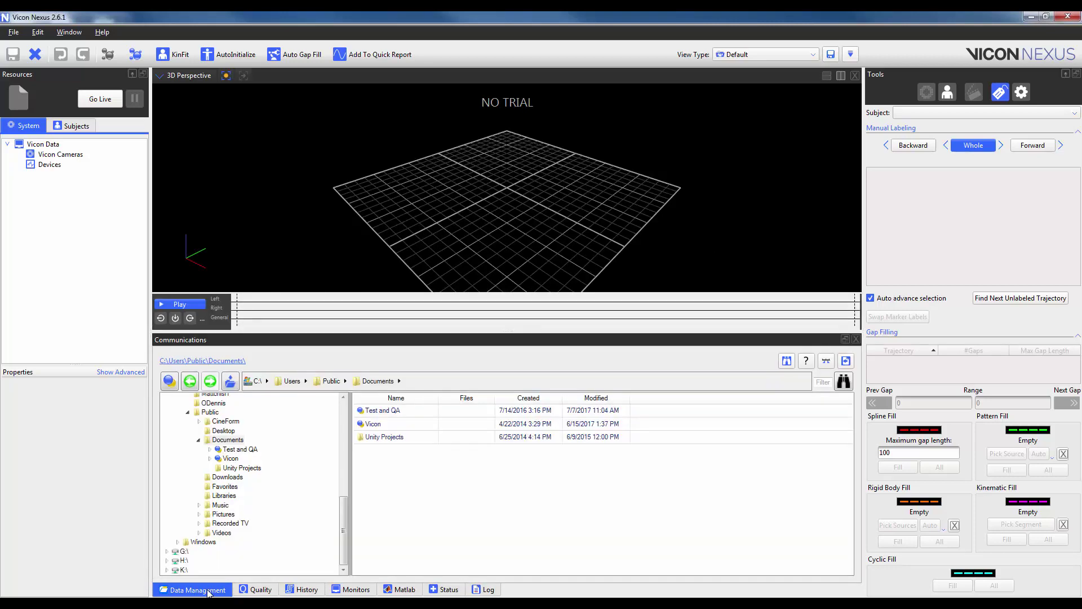
{"action": "left_click_drag", "start_coordinate": [482, 343], "coordinate": [940, 259]}
{"action": "double_click", "coordinate": [913, 79]}
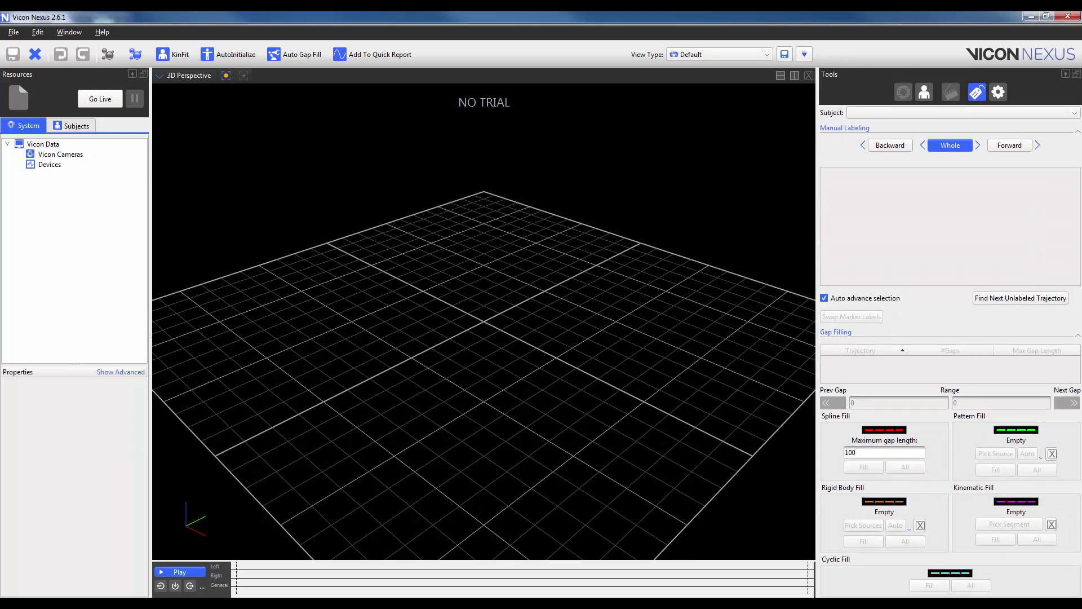
{"action": "left_click_drag", "start_coordinate": [1075, 155], "coordinate": [450, 551]}
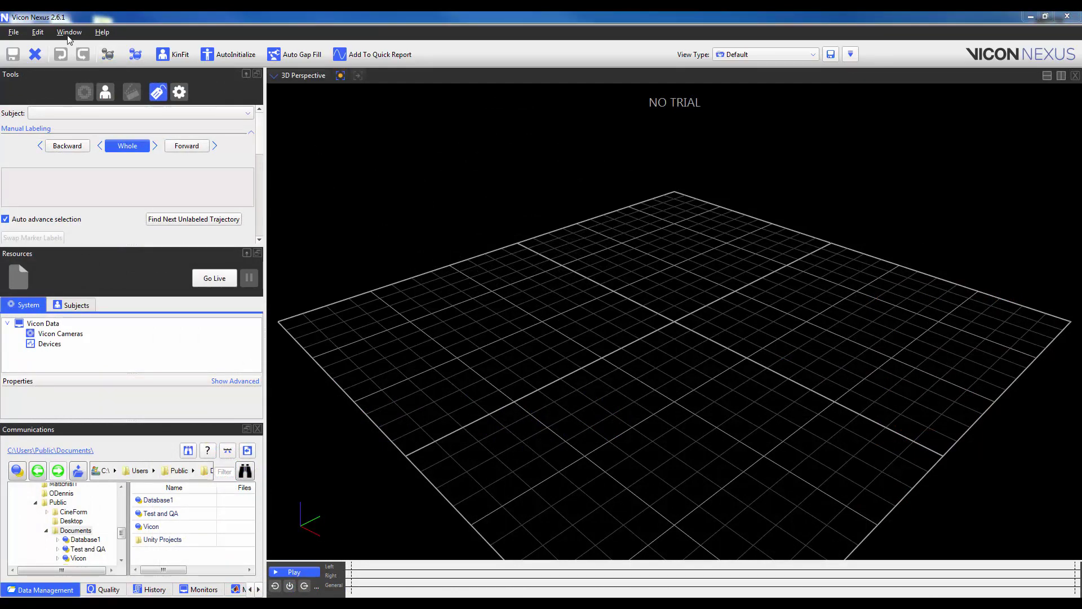
- Reset the window layout to the default panel arrangement
{"action": "left_click", "coordinate": [67, 33]}
{"action": "left_click", "coordinate": [83, 72]}
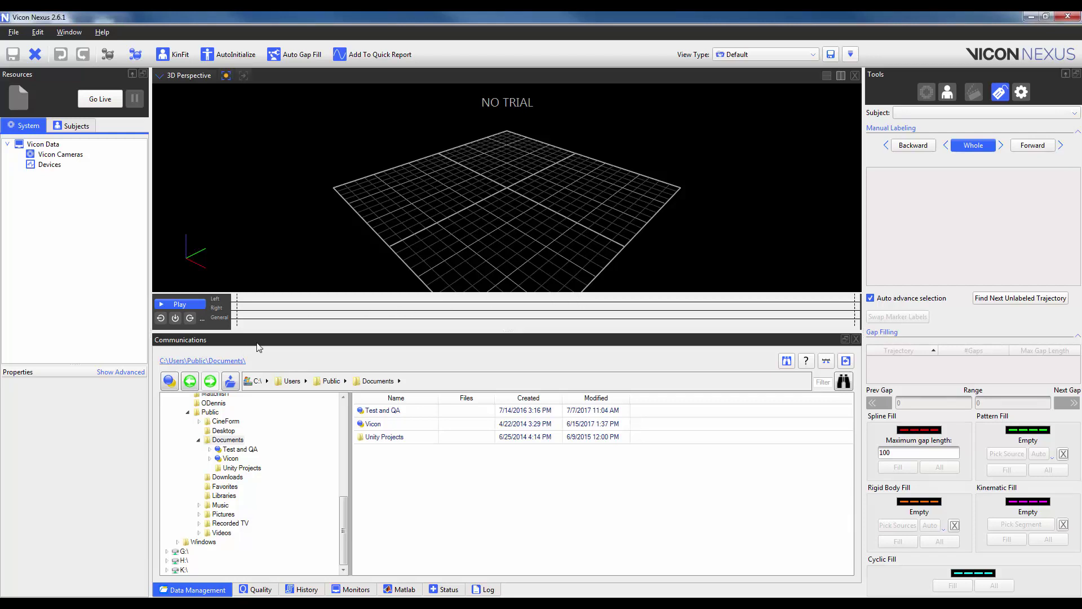
- Register a new Eclipse database in a new 'Database1' folder under Public Documents
{"action": "left_click", "coordinate": [169, 381]}
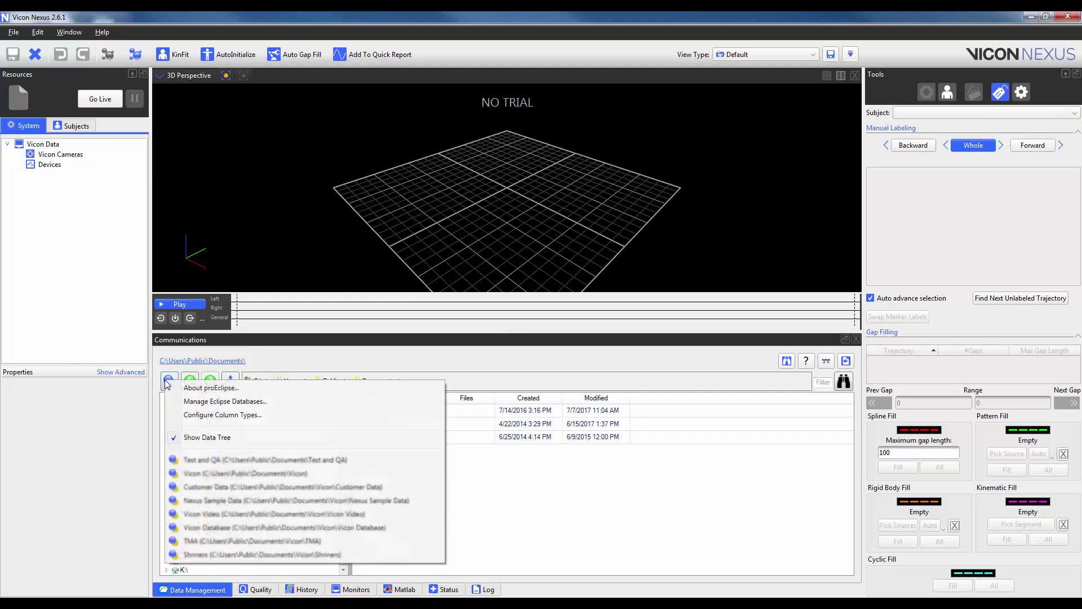
{"action": "left_click", "coordinate": [215, 403]}
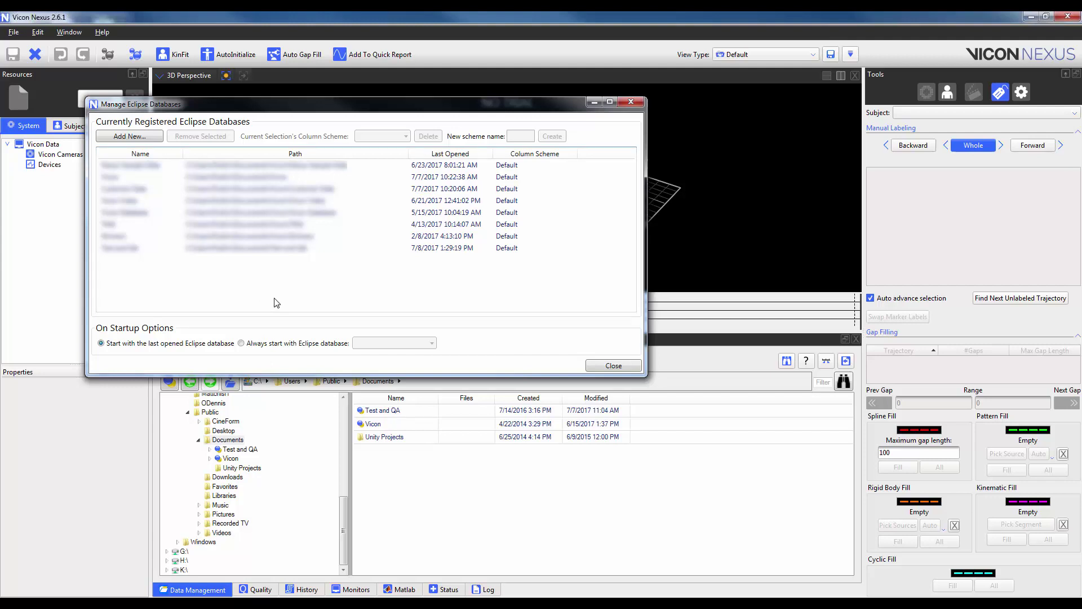
{"action": "left_click", "coordinate": [153, 138]}
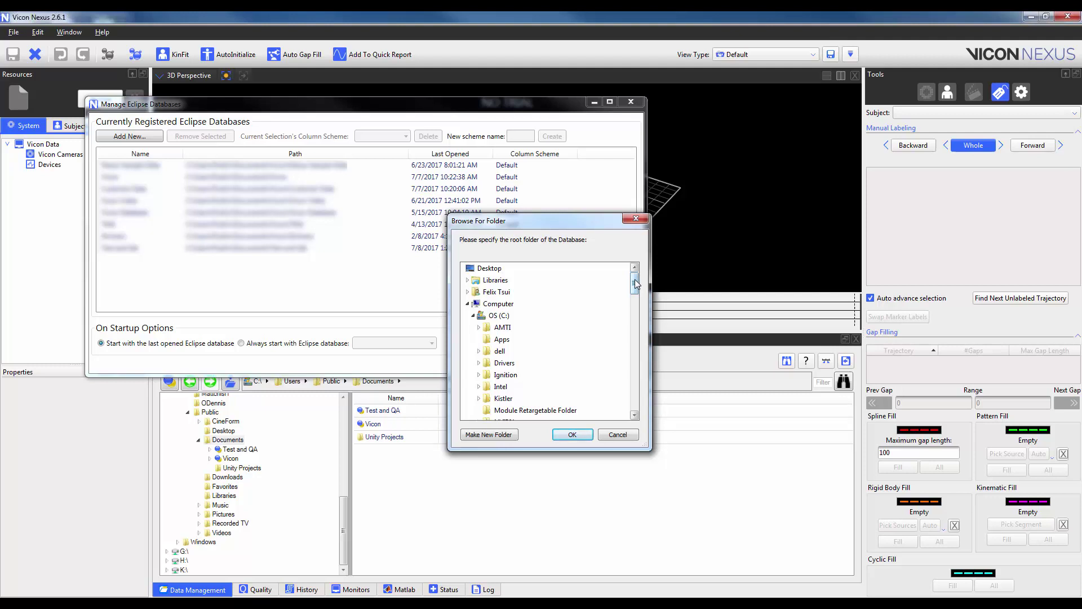
{"action": "left_click_drag", "start_coordinate": [635, 283], "coordinate": [632, 335]}
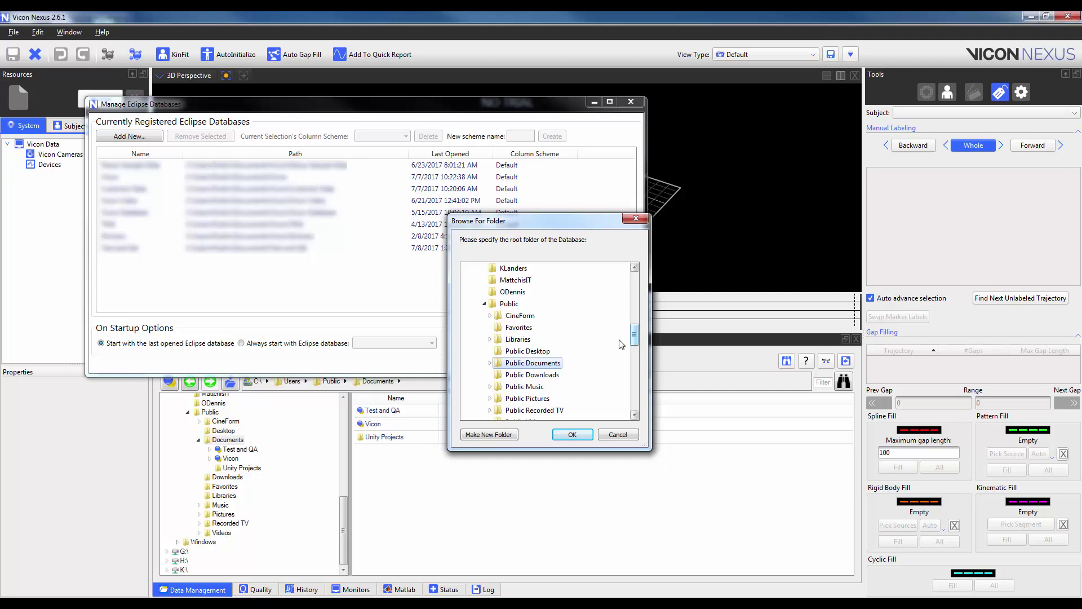
{"action": "left_click", "coordinate": [489, 434]}
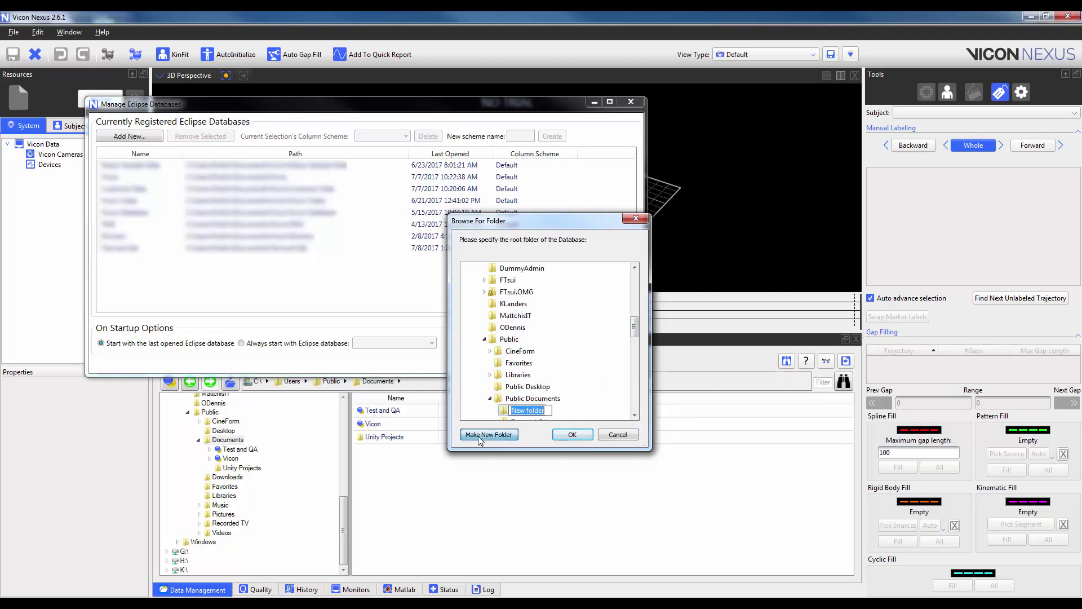
{"action": "type", "text": "Data"}
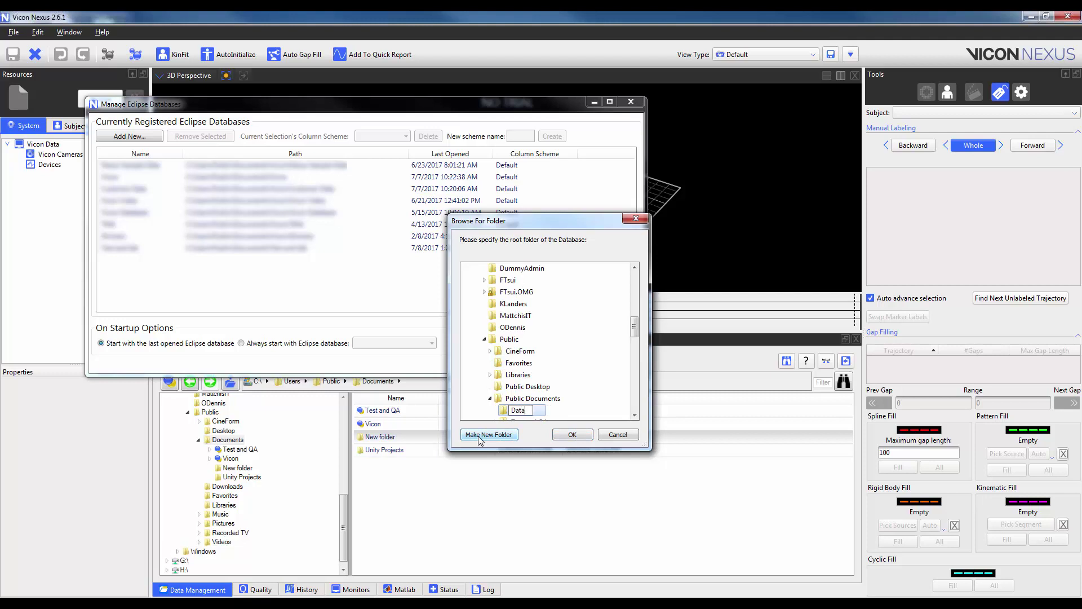
{"action": "type", "text": "base1"}
{"action": "left_click", "coordinate": [571, 435]}
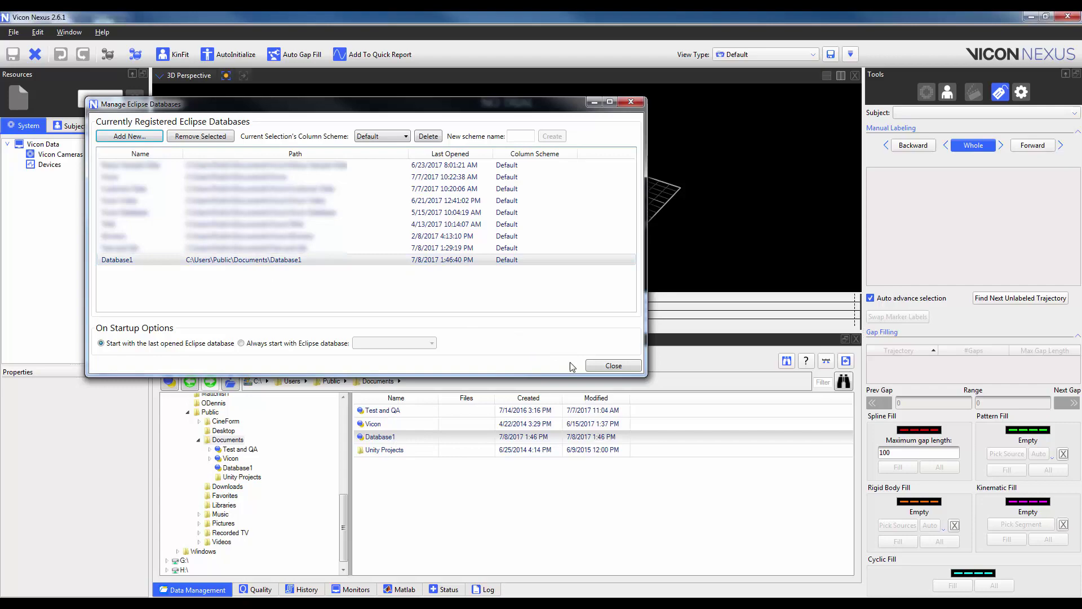
{"action": "left_click", "coordinate": [603, 368]}
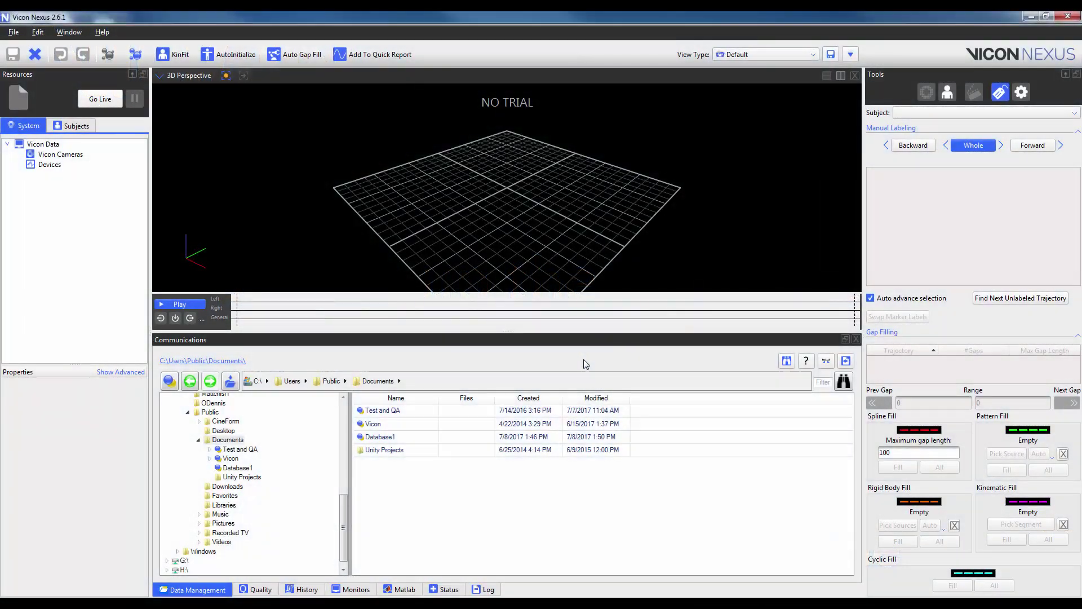
- Open Database1 and add a patient classification named Study1
{"action": "left_click", "coordinate": [406, 437]}
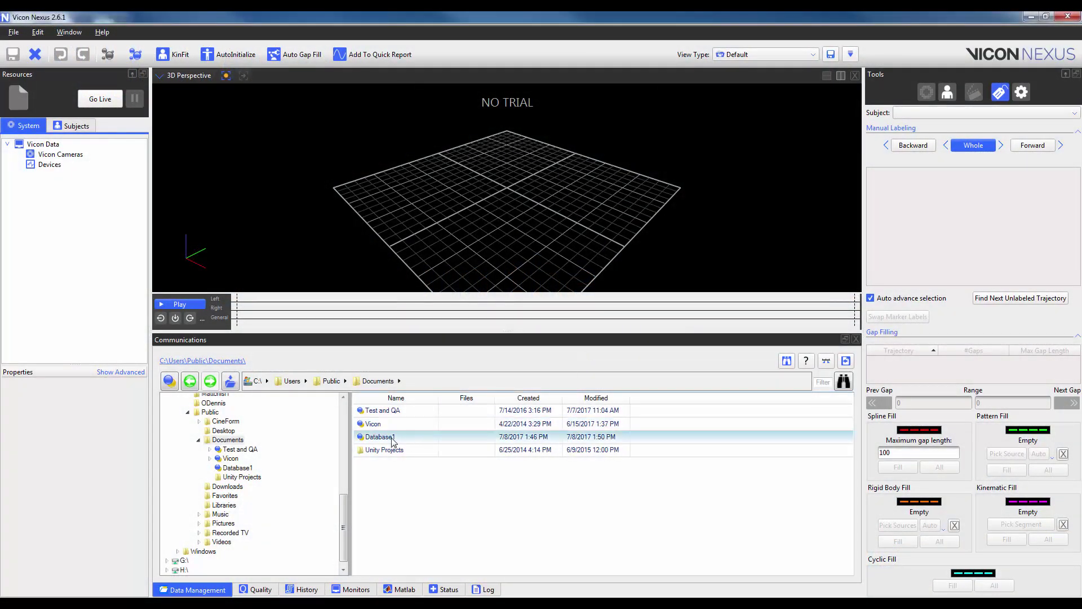
{"action": "double_click", "coordinate": [393, 437]}
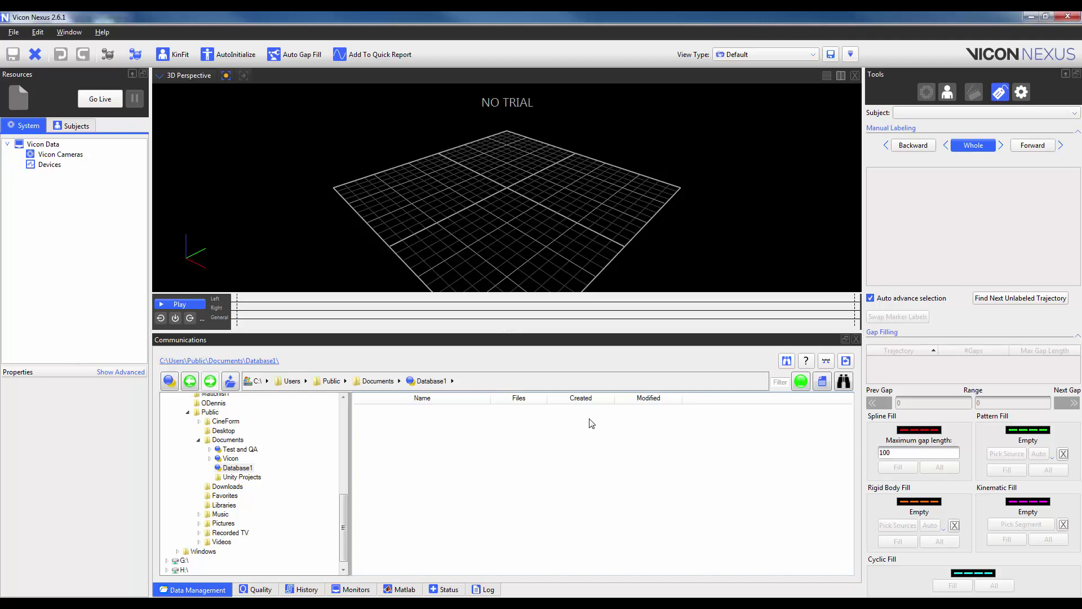
{"action": "left_click", "coordinate": [801, 386]}
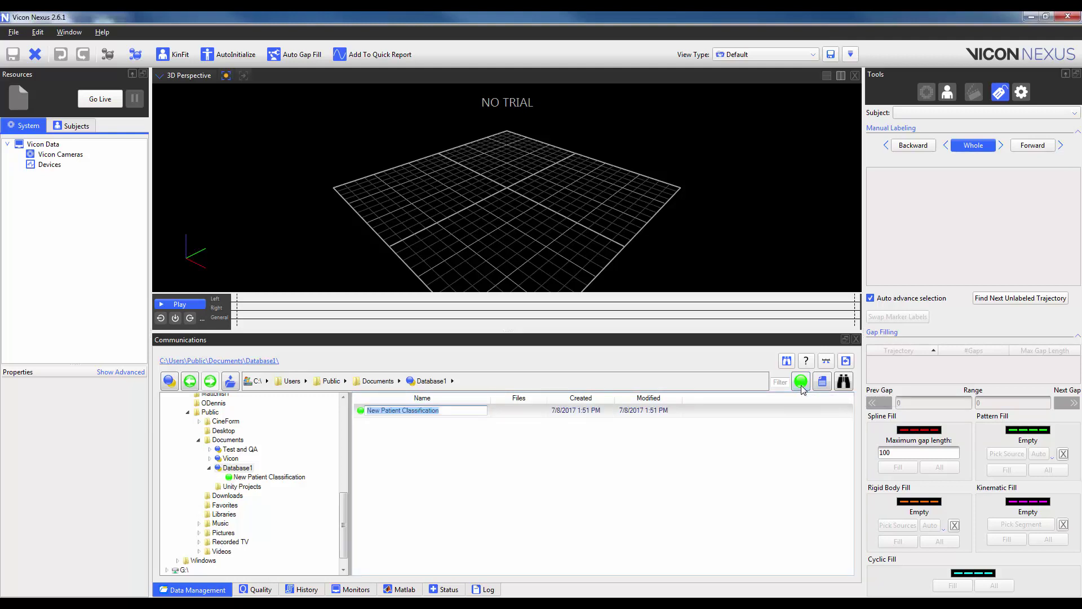
{"action": "type", "text": "Study1"}
{"action": "key", "text": "Return"}
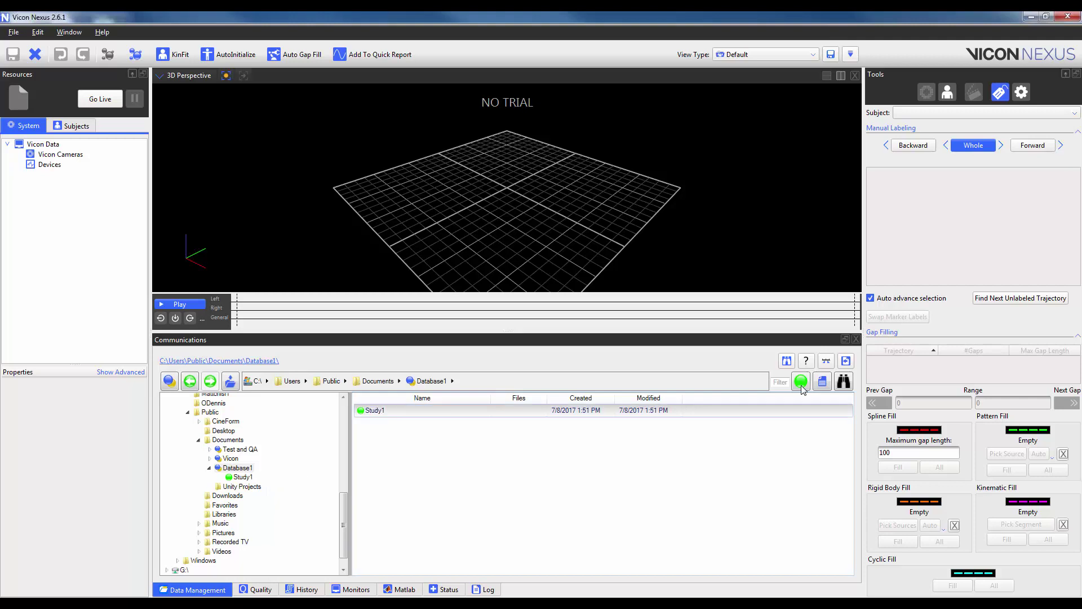
- Add two more patient classifications named Study2 and Study3
{"action": "left_click", "coordinate": [801, 381]}
{"action": "type", "text": "Sudy"}
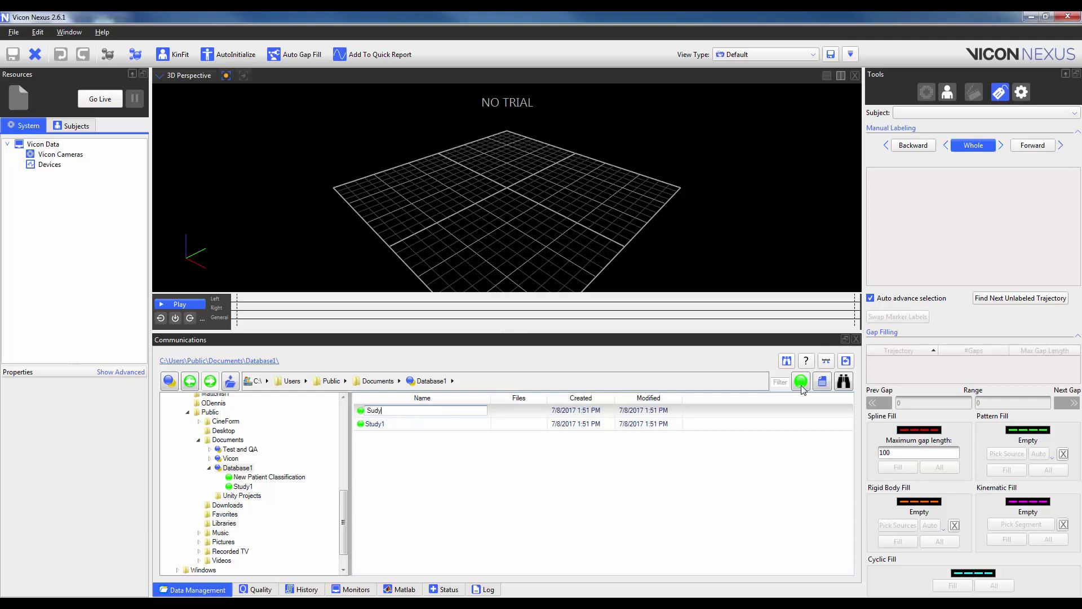
{"action": "key", "text": "BackSpace"}
{"action": "key", "text": "BackSpace"}
{"action": "key", "text": "BackSpace"}
{"action": "type", "text": "tudy2"}
{"action": "key", "text": "Return"}
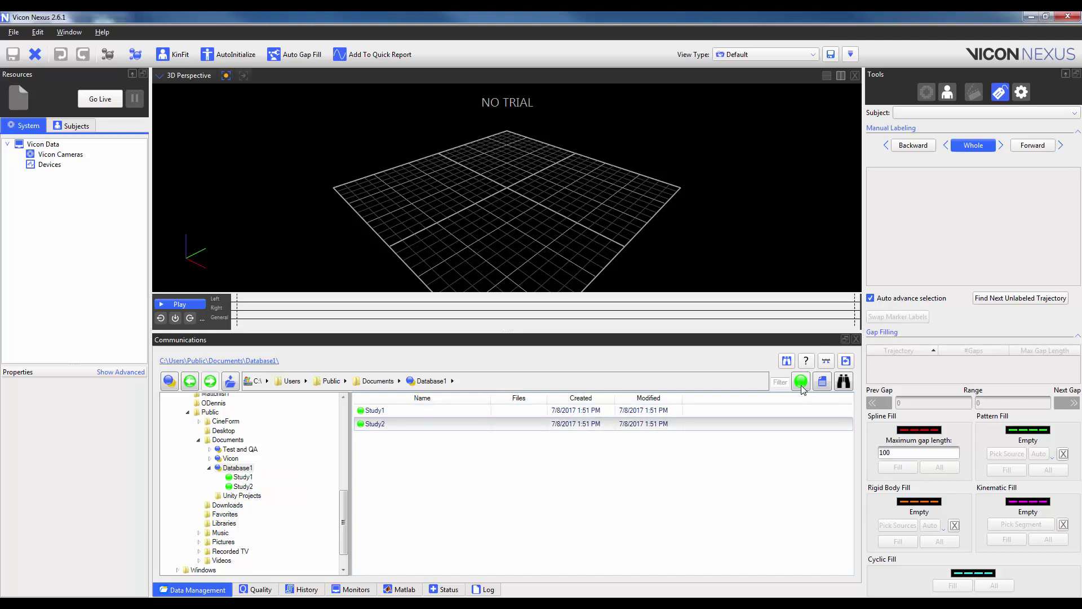
{"action": "left_click", "coordinate": [801, 382]}
{"action": "type", "text": "Sudy"}
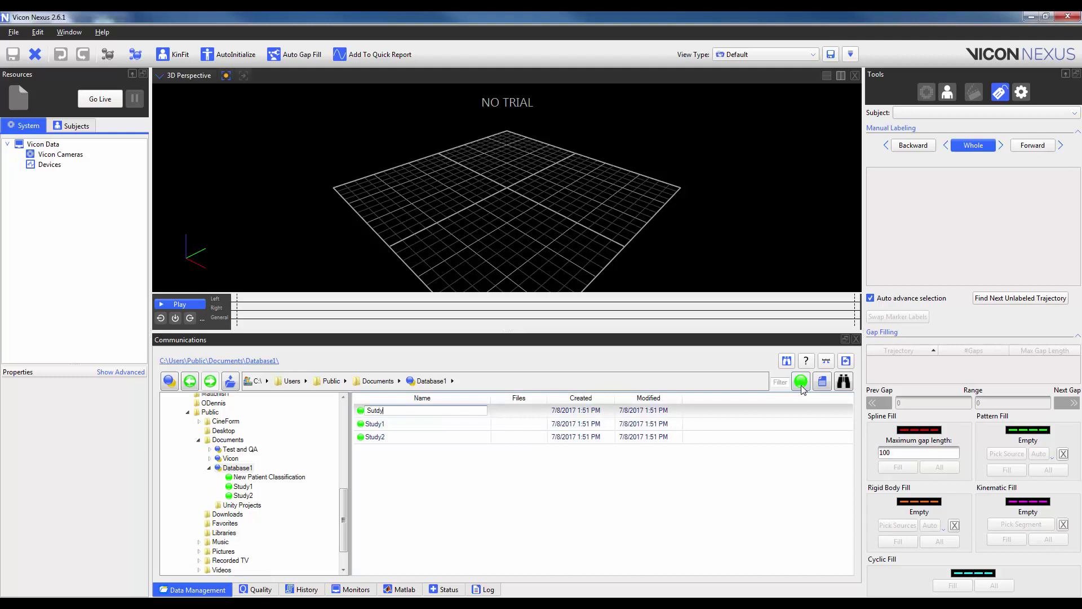
{"action": "key", "text": "BackSpace"}
{"action": "key", "text": "BackSpace"}
{"action": "type", "text": "tudy3"}
{"action": "key", "text": "Return"}
- Open Study1 and add patients named Subject1 and Subject2
{"action": "double_click", "coordinate": [452, 412]}
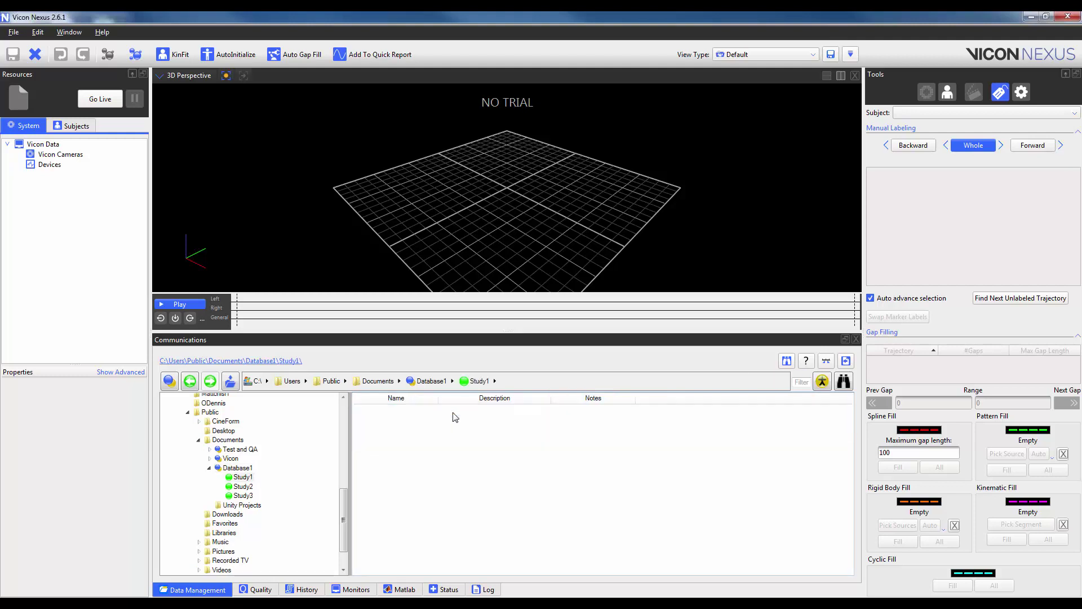
{"action": "left_click", "coordinate": [823, 383]}
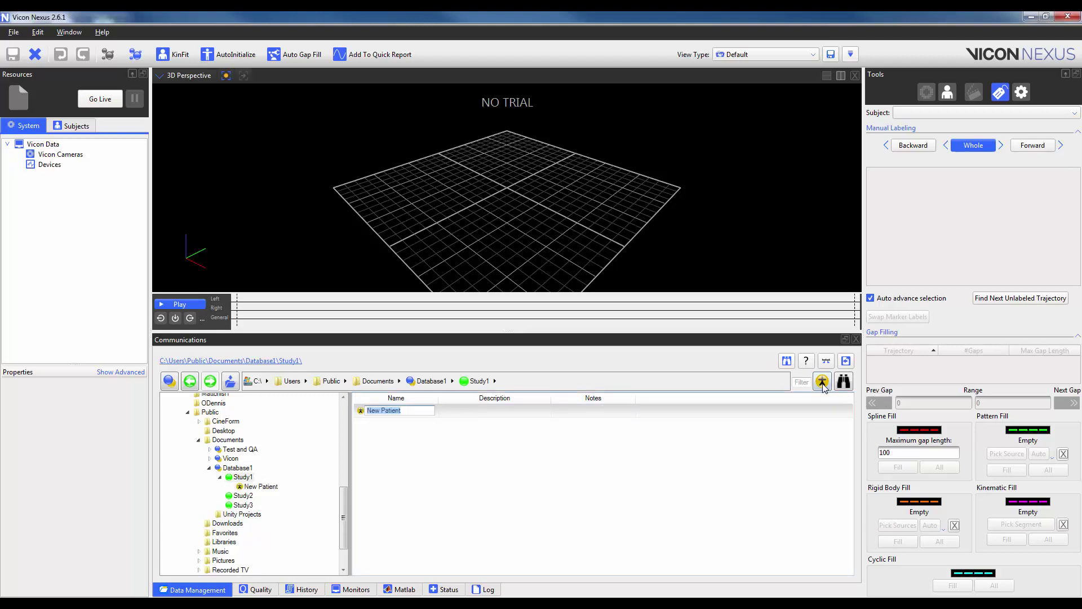
{"action": "type", "text": "Subject1"}
{"action": "key", "text": "Return"}
{"action": "left_click", "coordinate": [823, 382]}
{"action": "type", "text": "Su"}
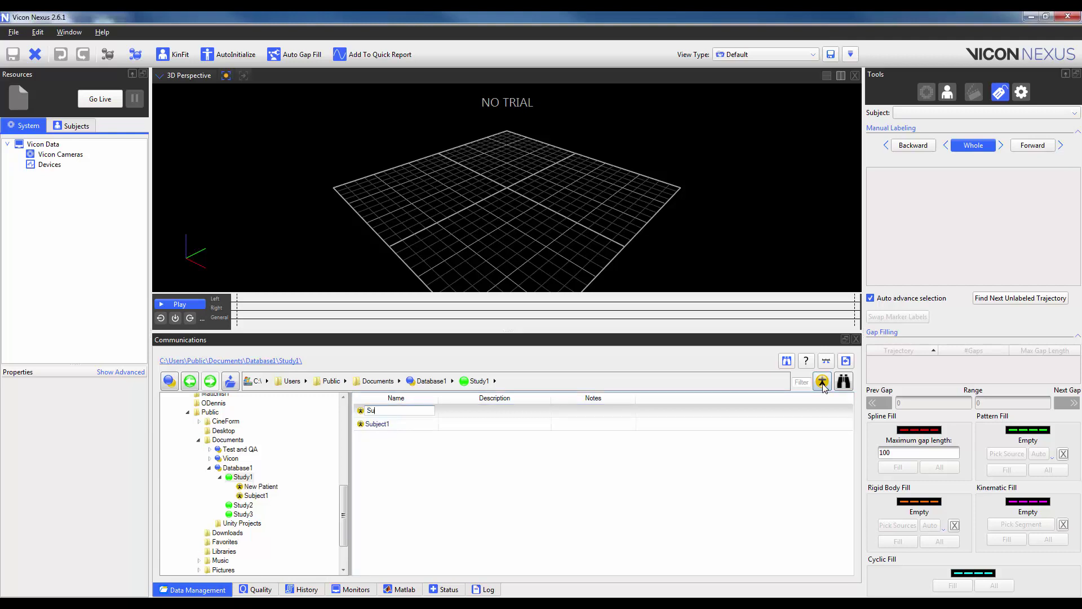
{"action": "type", "text": "bject2"}
{"action": "key", "text": "Return"}
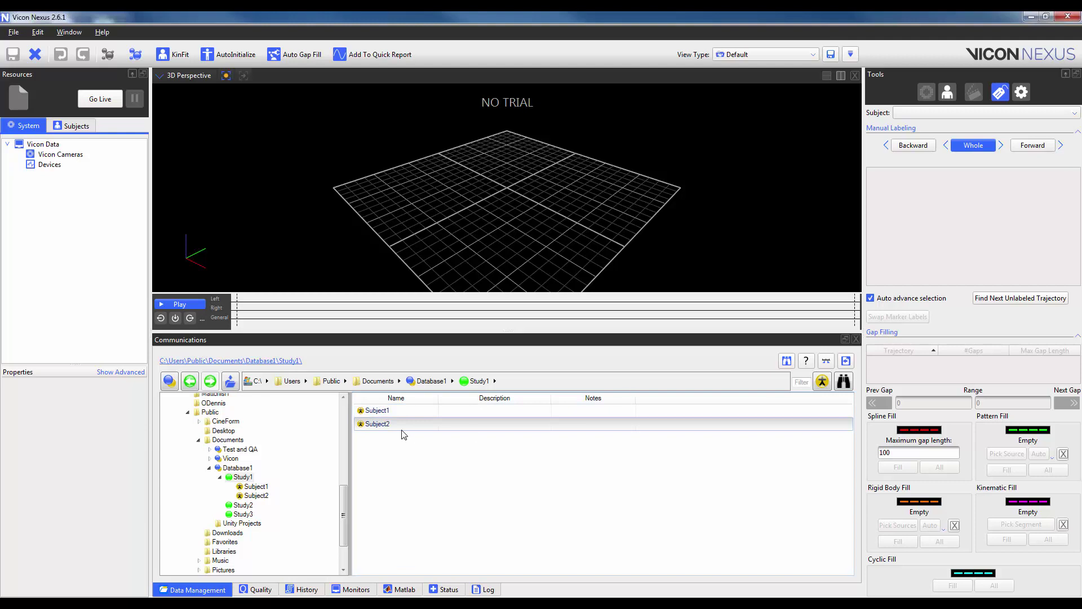
- Open Subject1 and create sessions named Day 1, Intervention 1 and Pre
{"action": "double_click", "coordinate": [402, 411]}
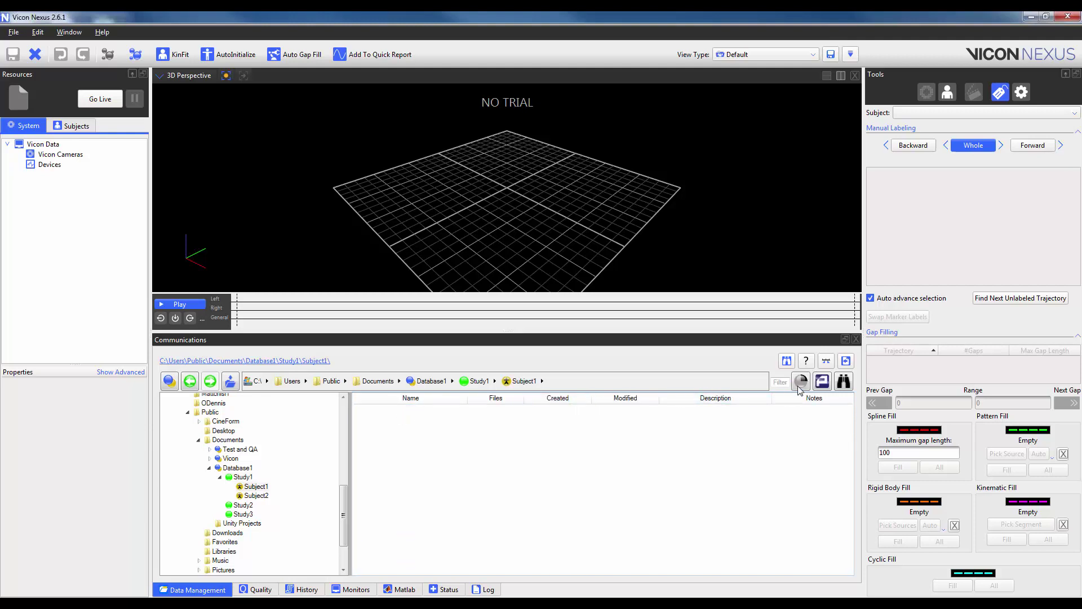
{"action": "left_click", "coordinate": [801, 382]}
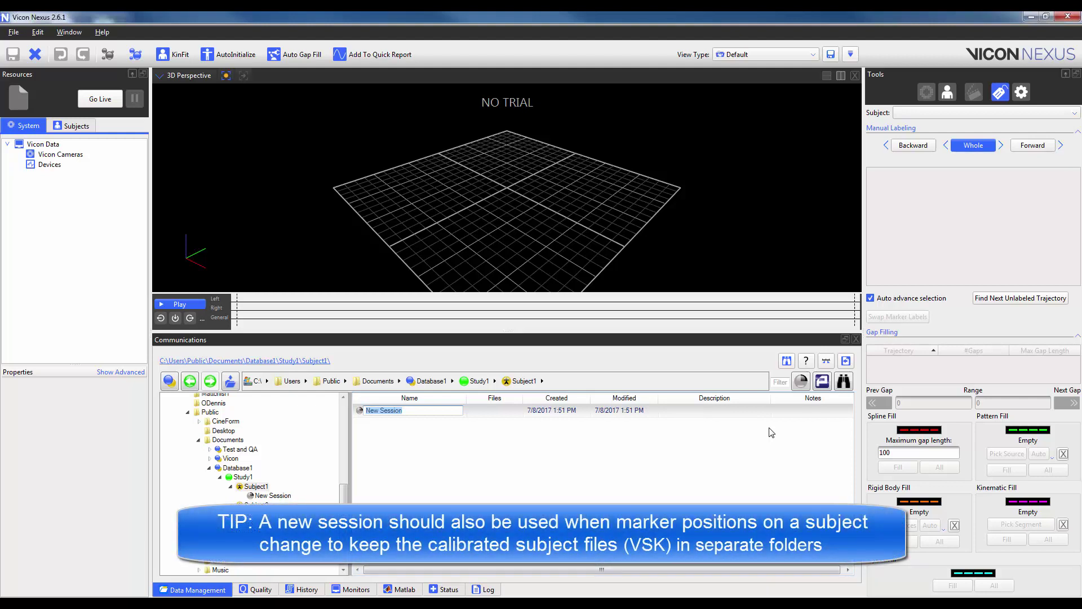
{"action": "type", "text": "Day 1"}
{"action": "key", "text": "Return"}
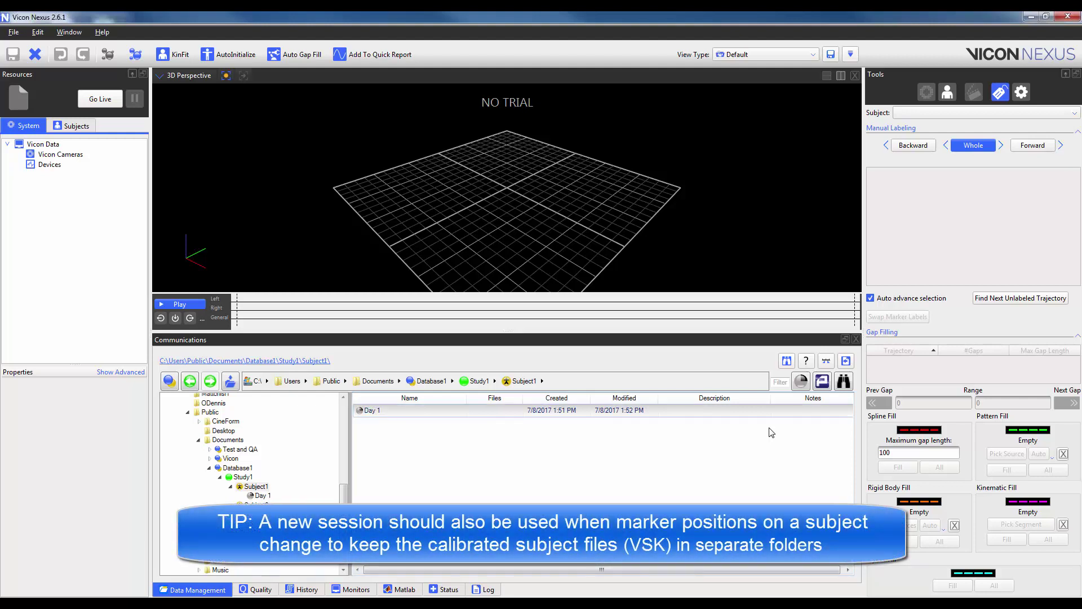
{"action": "left_click", "coordinate": [801, 384]}
{"action": "type", "text": "Inte"}
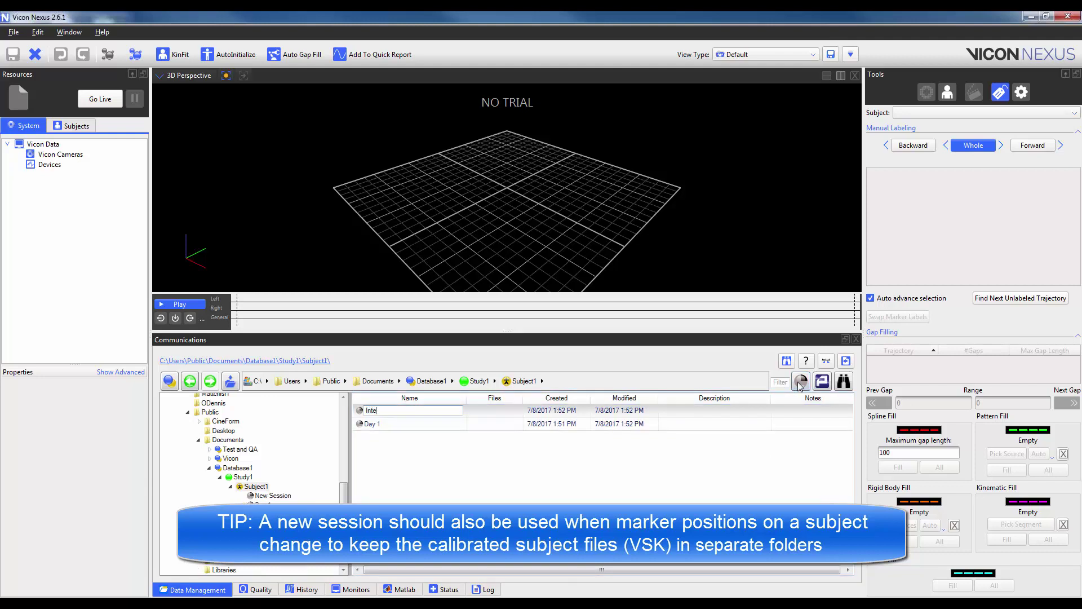
{"action": "type", "text": "rvention 1"}
{"action": "key", "text": "Return"}
{"action": "left_click", "coordinate": [801, 384]}
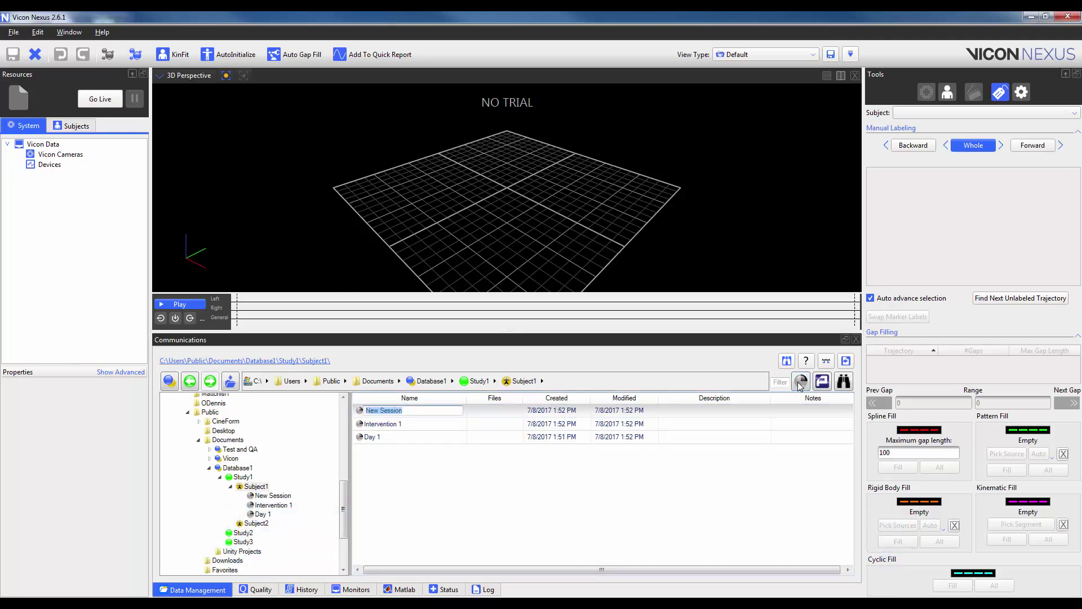
{"action": "type", "text": "Pre"}
{"action": "key", "text": "Return"}
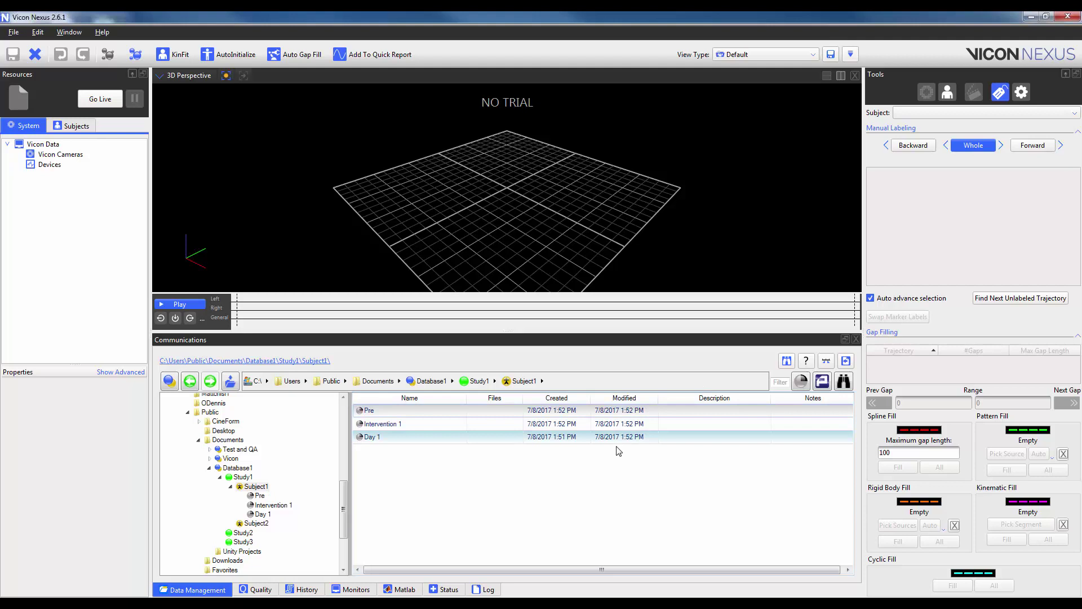
- Go back to Database1 and create a New Top Level containing a New Project
{"action": "left_click", "coordinate": [496, 381]}
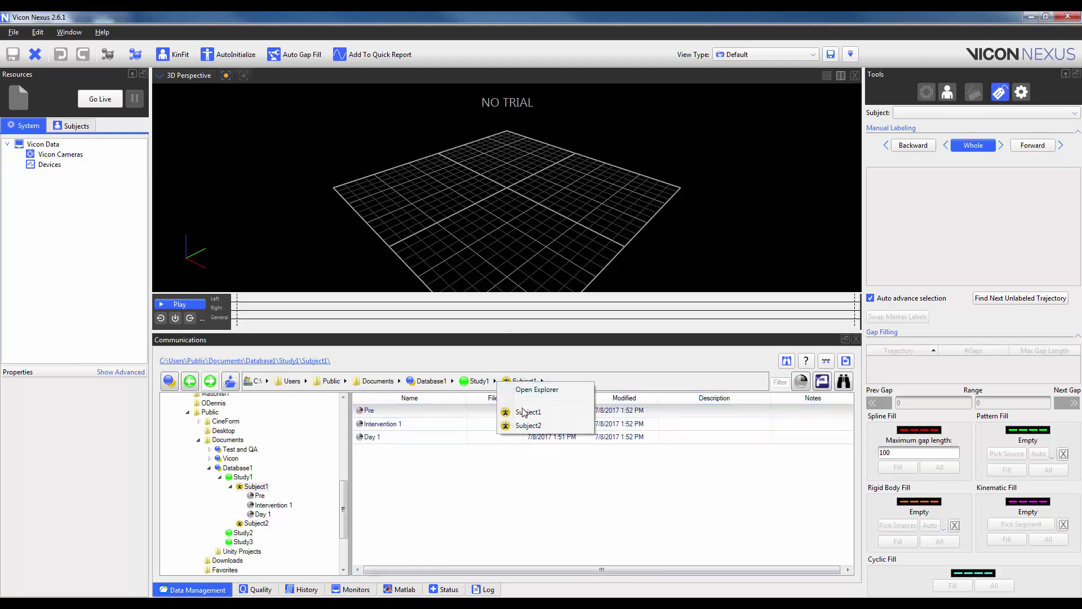
{"action": "left_click", "coordinate": [561, 362]}
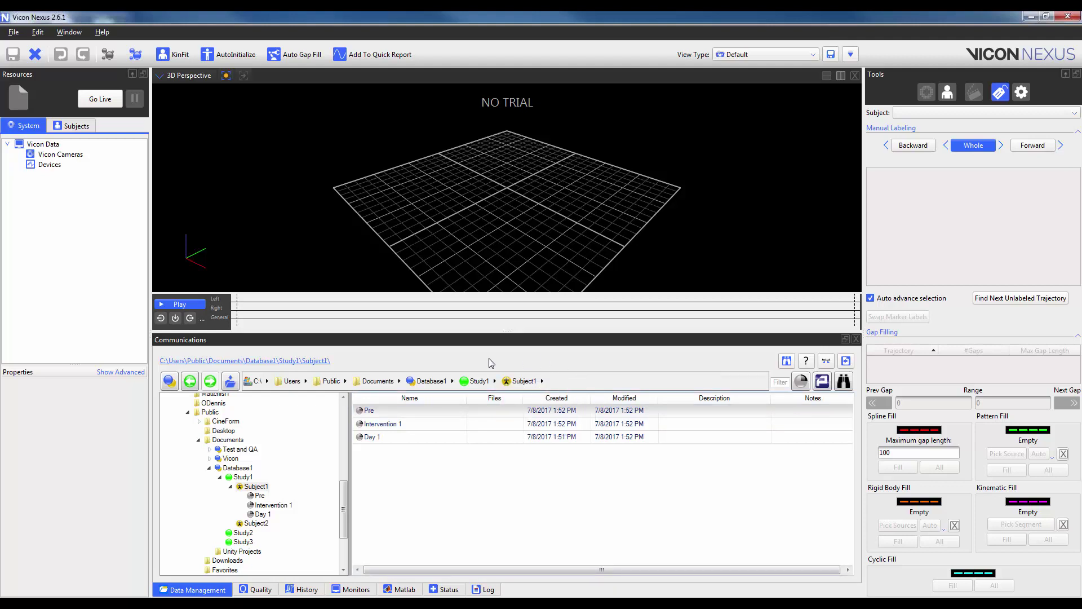
{"action": "left_click", "coordinate": [401, 381]}
{"action": "left_click", "coordinate": [432, 439]}
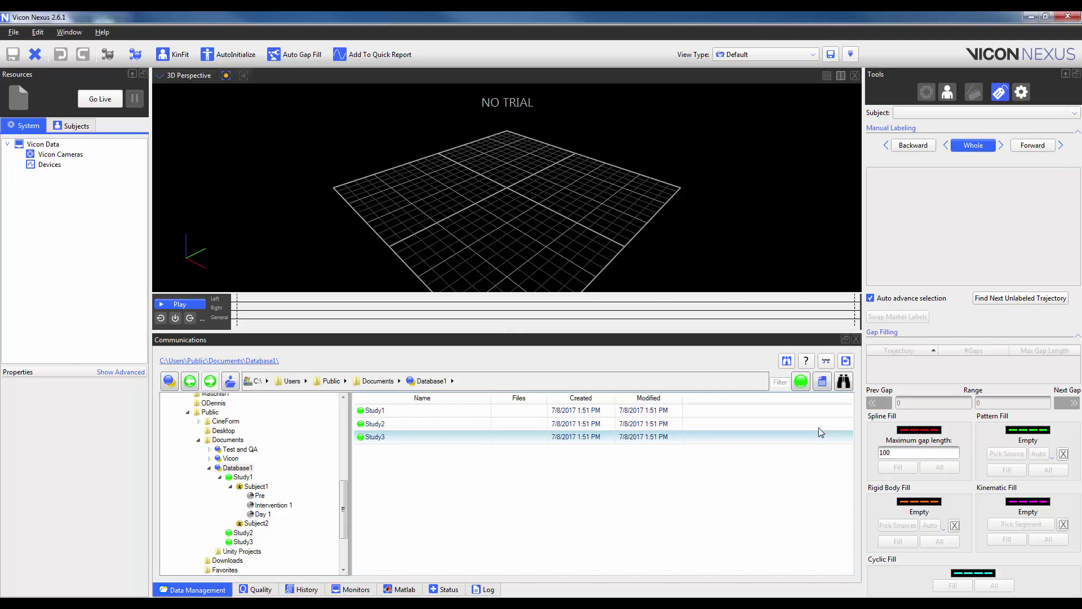
{"action": "left_click", "coordinate": [823, 388]}
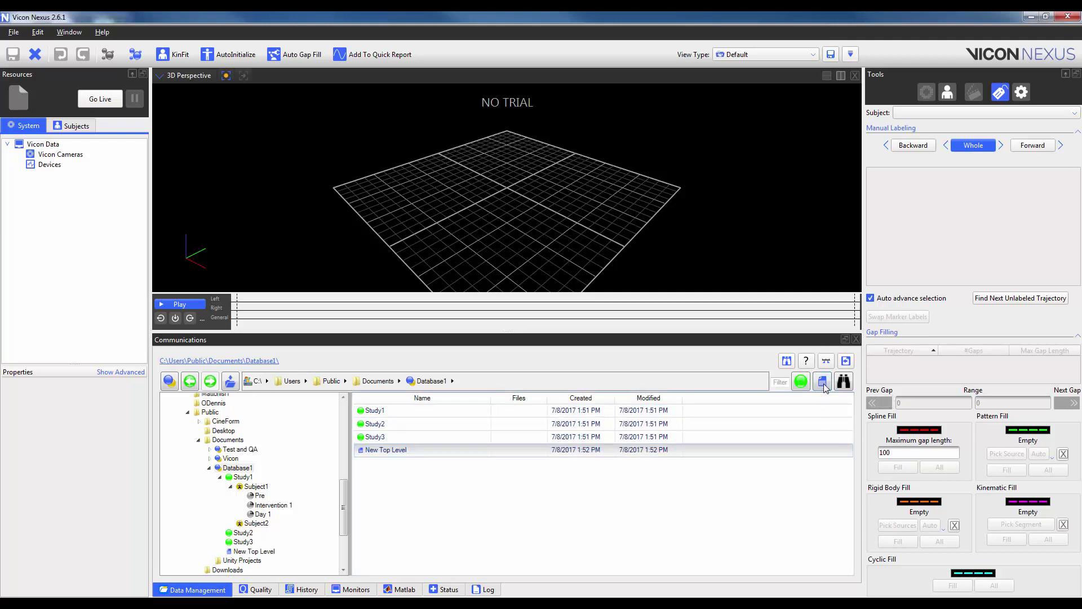
{"action": "left_click", "coordinate": [823, 383]}
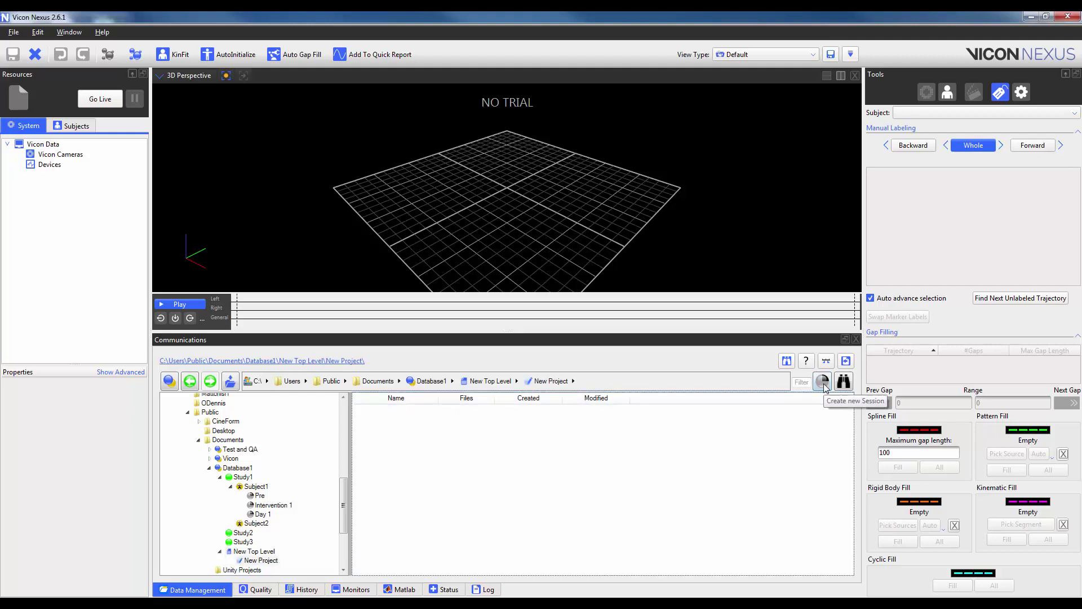
- Add a New Session inside New Project
{"action": "left_click", "coordinate": [822, 383]}
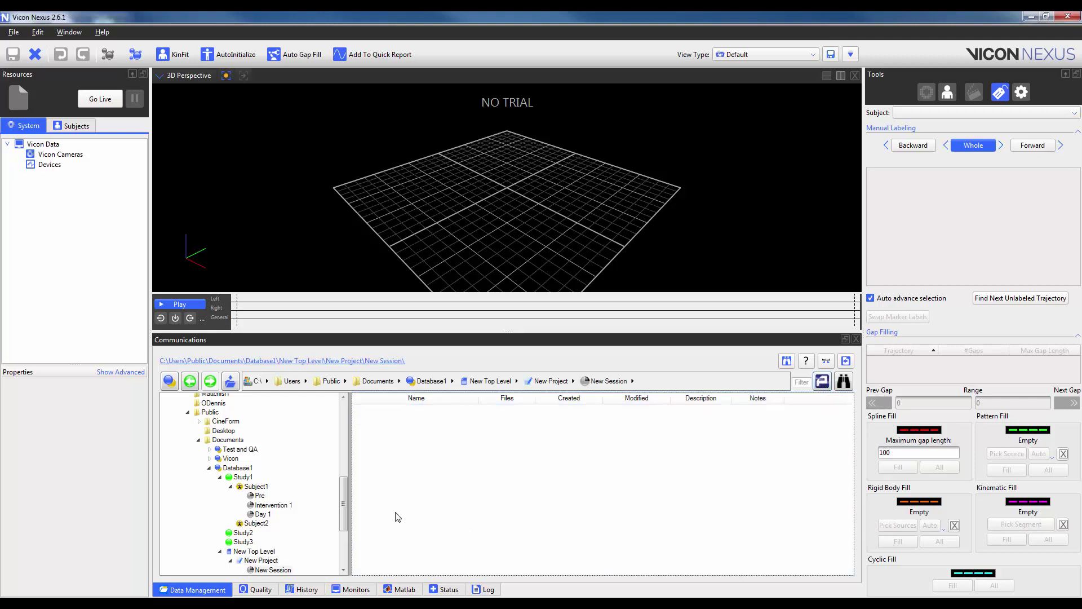
{"action": "left_click_drag", "start_coordinate": [344, 490], "coordinate": [346, 512]}
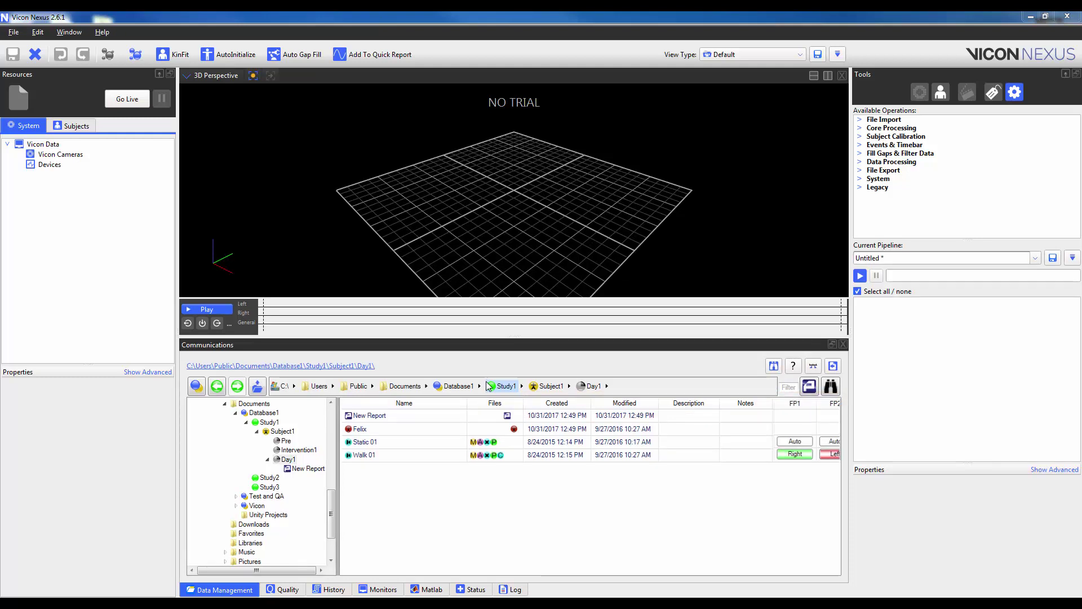
- Open Manage Eclipse Databases from the proEclipse menu
{"action": "left_click", "coordinate": [196, 386]}
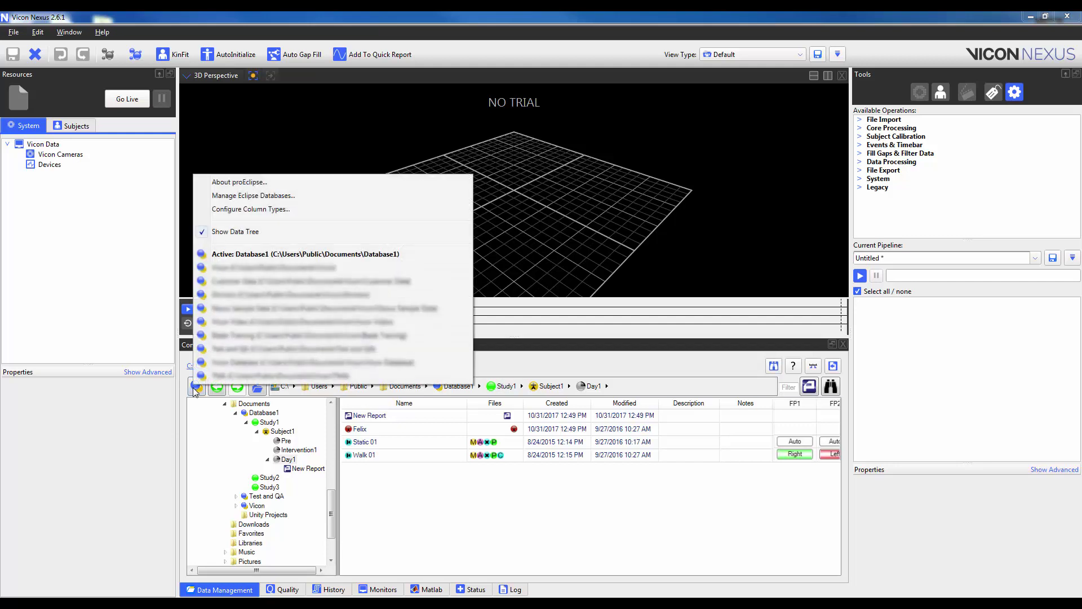
{"action": "left_click", "coordinate": [292, 197]}
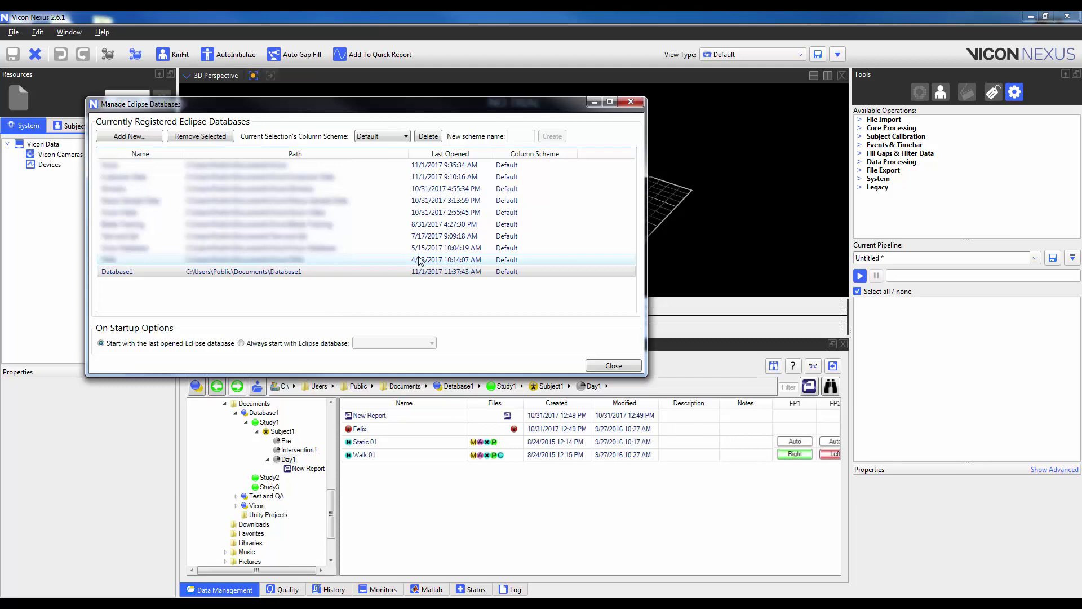
- Create a column scheme named 'Custom' and assign it to Database1
{"action": "left_click", "coordinate": [517, 136]}
{"action": "type", "text": "Cus"}
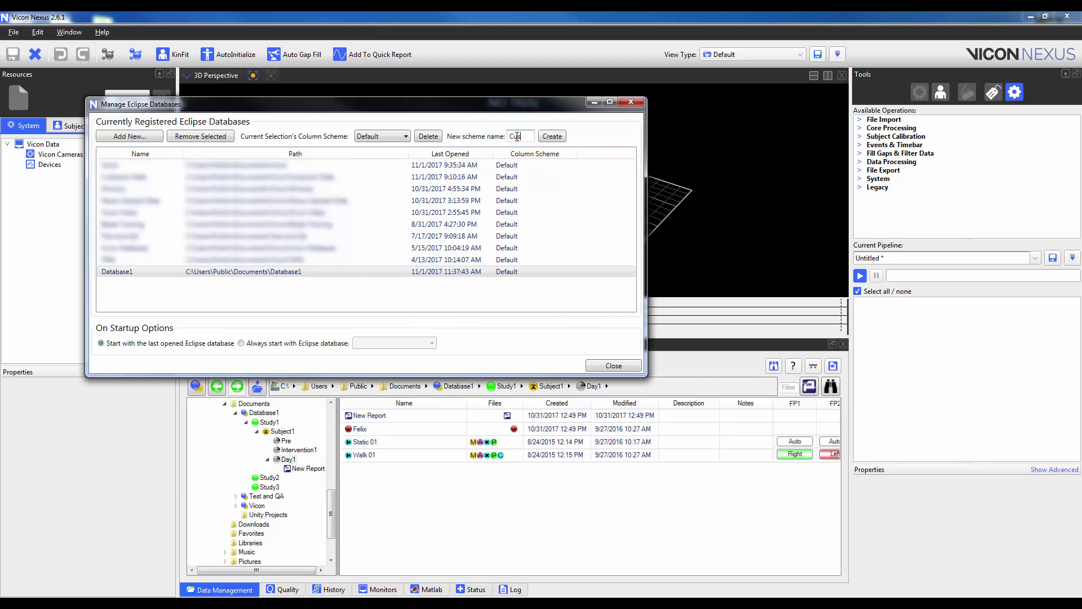
{"action": "type", "text": "tom"}
{"action": "left_click", "coordinate": [556, 138]}
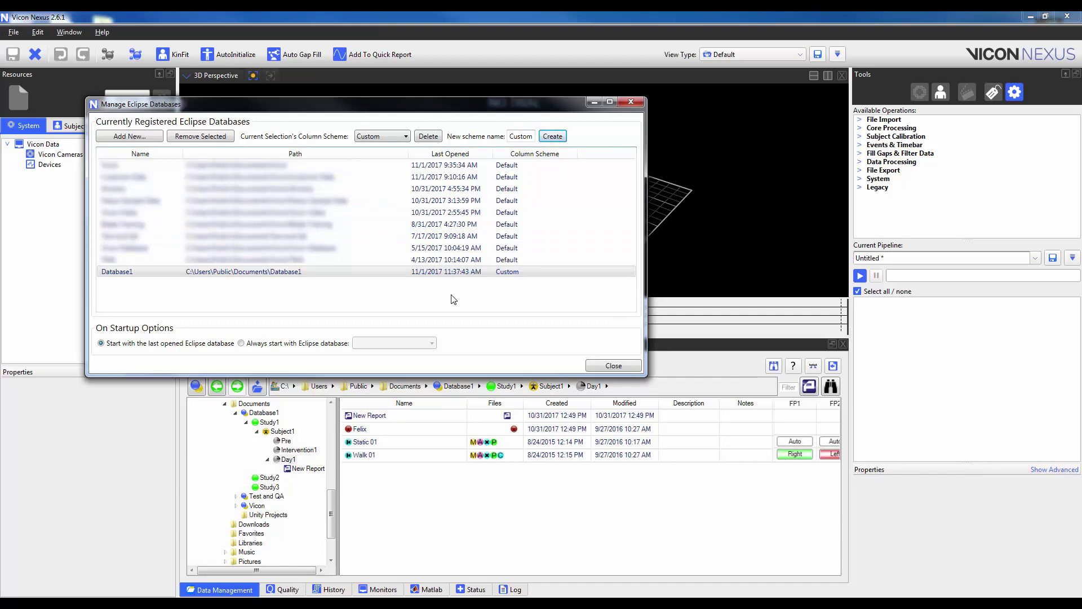
{"action": "left_click", "coordinate": [389, 141]}
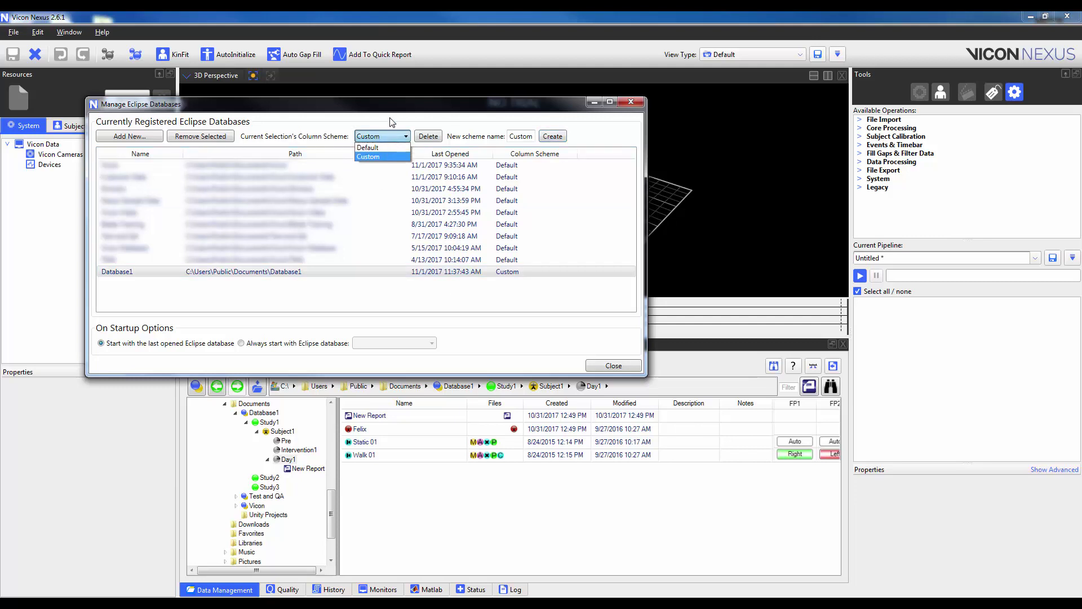
{"action": "left_click", "coordinate": [392, 122]}
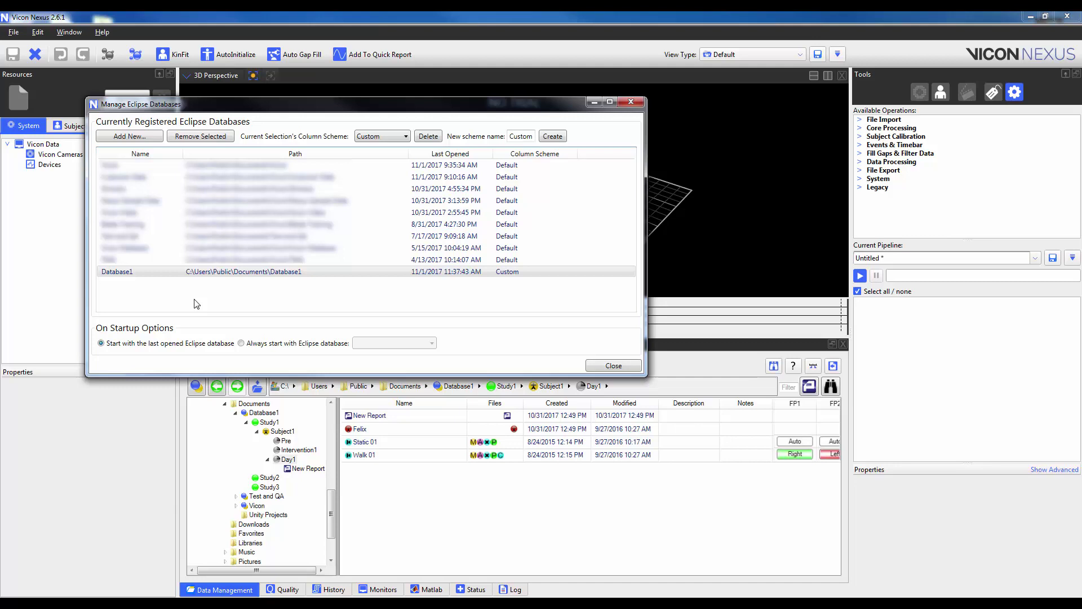
- Close the database manager, open the Day1 session, and check the Description column's options
{"action": "left_click", "coordinate": [614, 366]}
{"action": "left_click", "coordinate": [549, 386]}
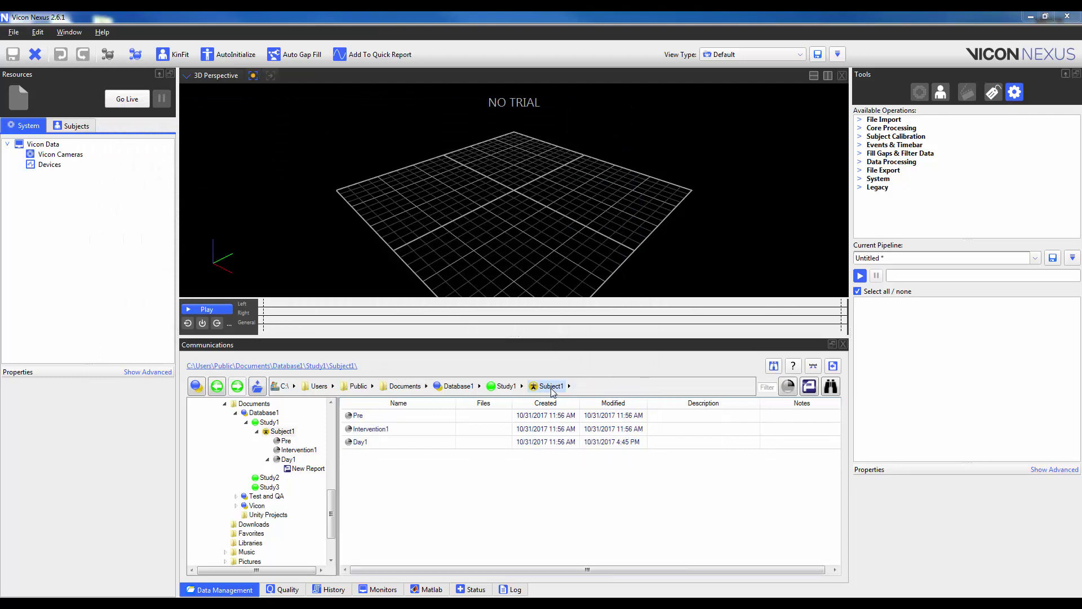
{"action": "double_click", "coordinate": [380, 443]}
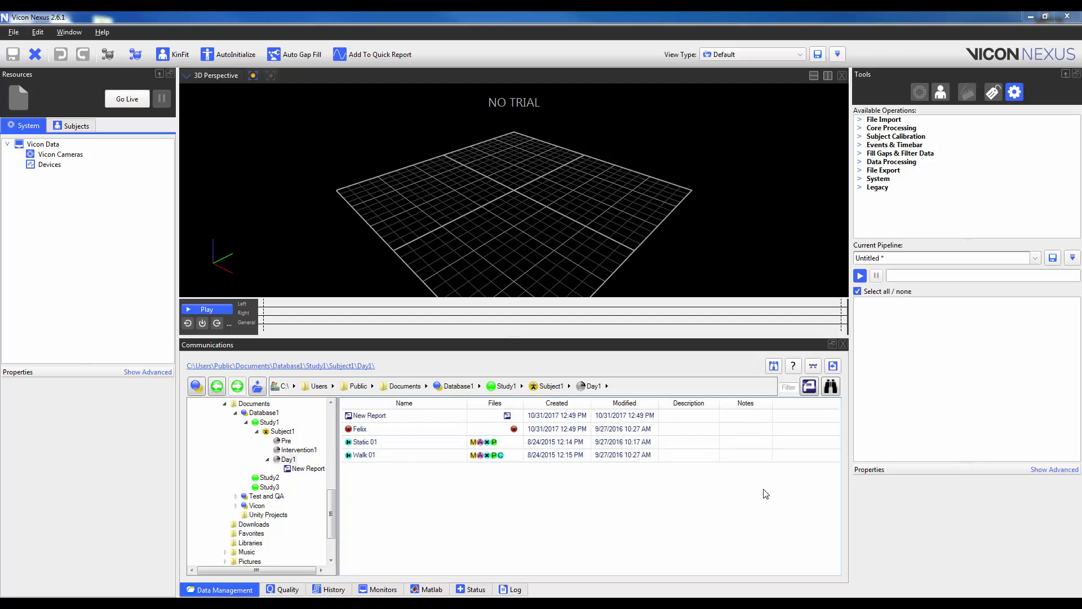
{"action": "right_click", "coordinate": [703, 405]}
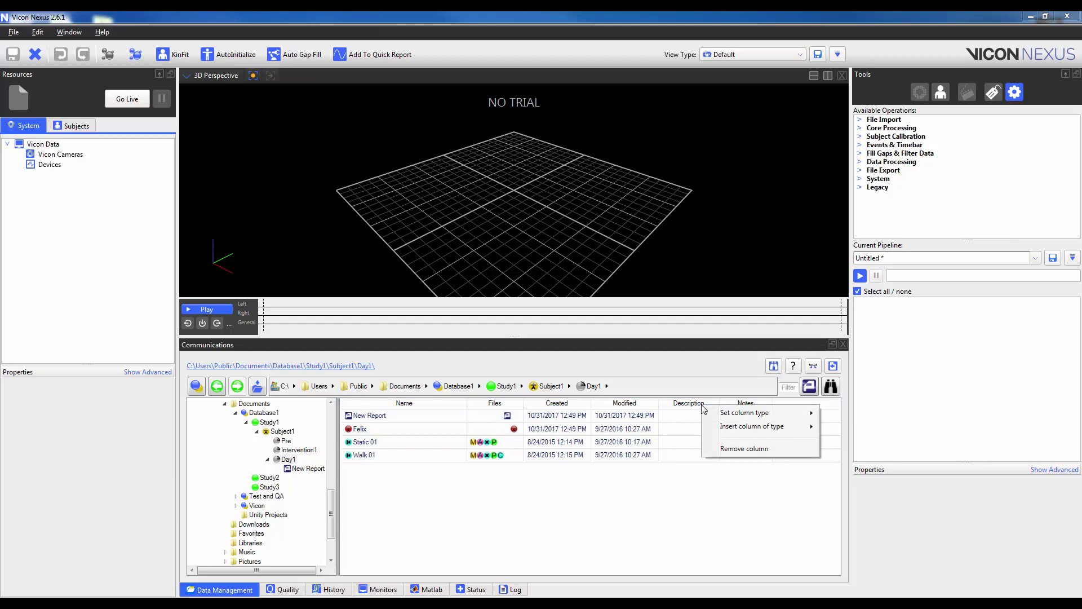
{"action": "mouse_move", "coordinate": [710, 412]}
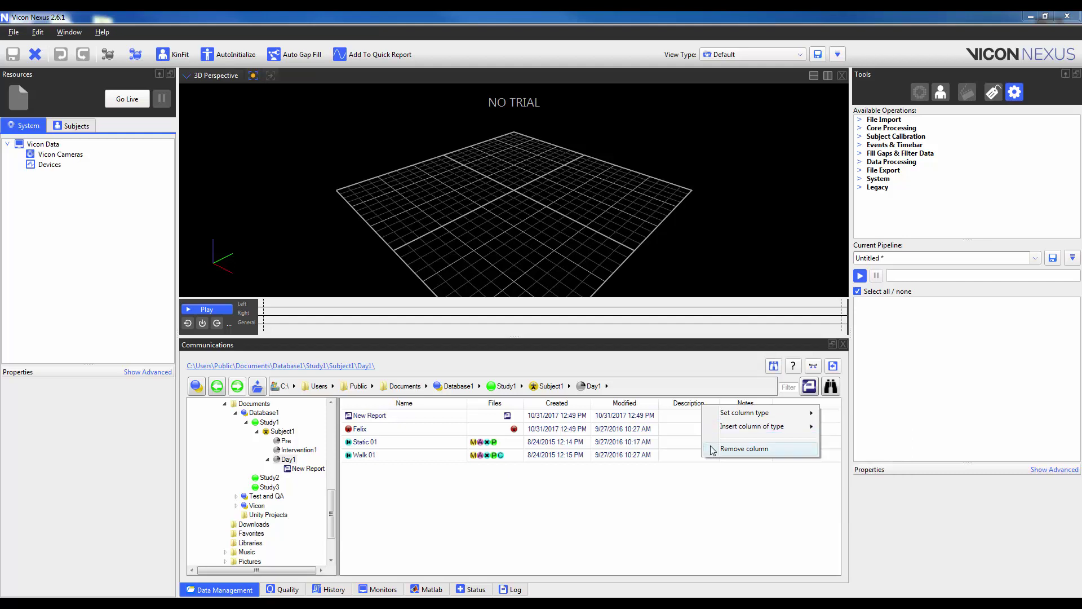
{"action": "left_click", "coordinate": [708, 498]}
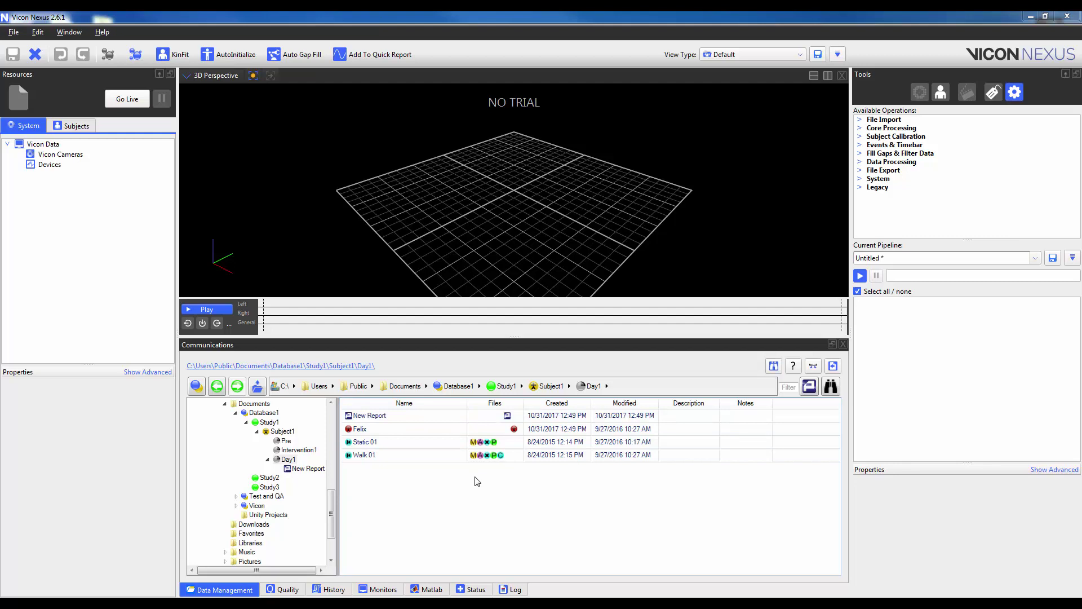
- Change the Description column to a ForcePlate1 column, then set it back to Description
{"action": "right_click", "coordinate": [710, 405]}
{"action": "mouse_move", "coordinate": [761, 413]}
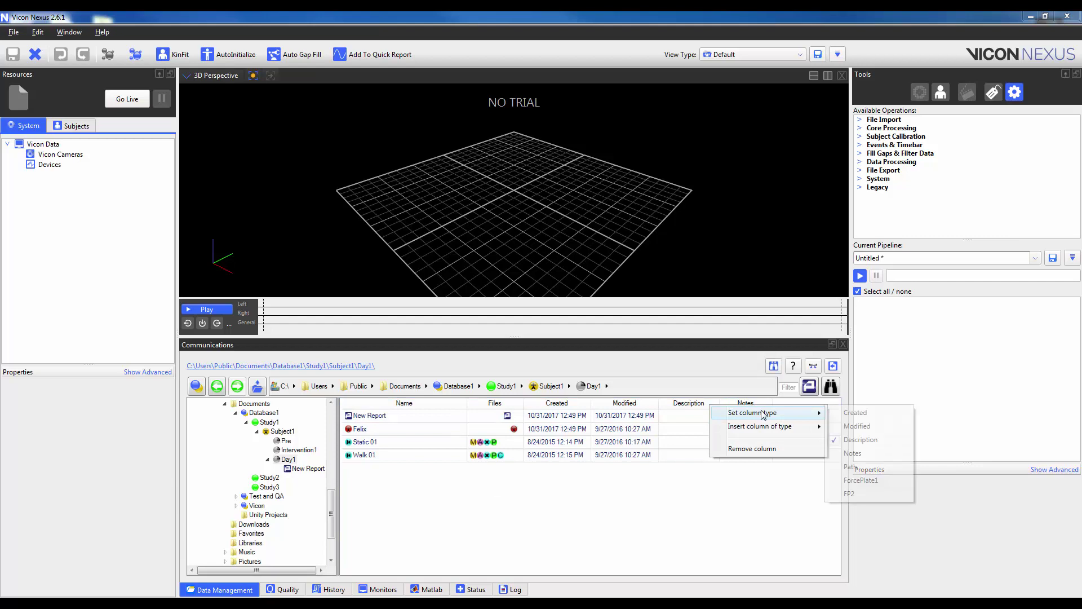
{"action": "left_click", "coordinate": [859, 480]}
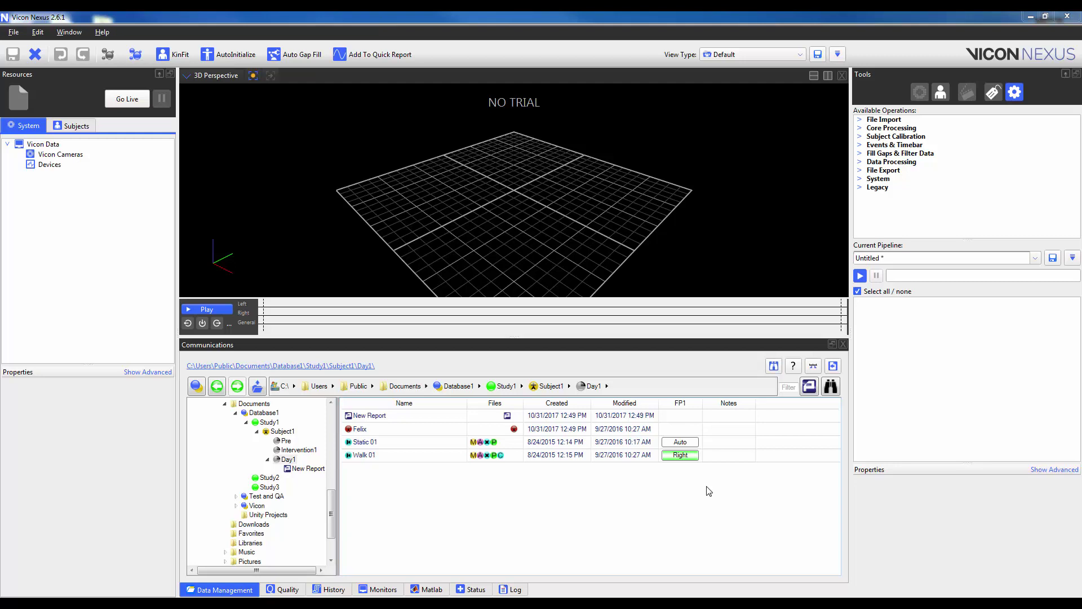
{"action": "right_click", "coordinate": [697, 405]}
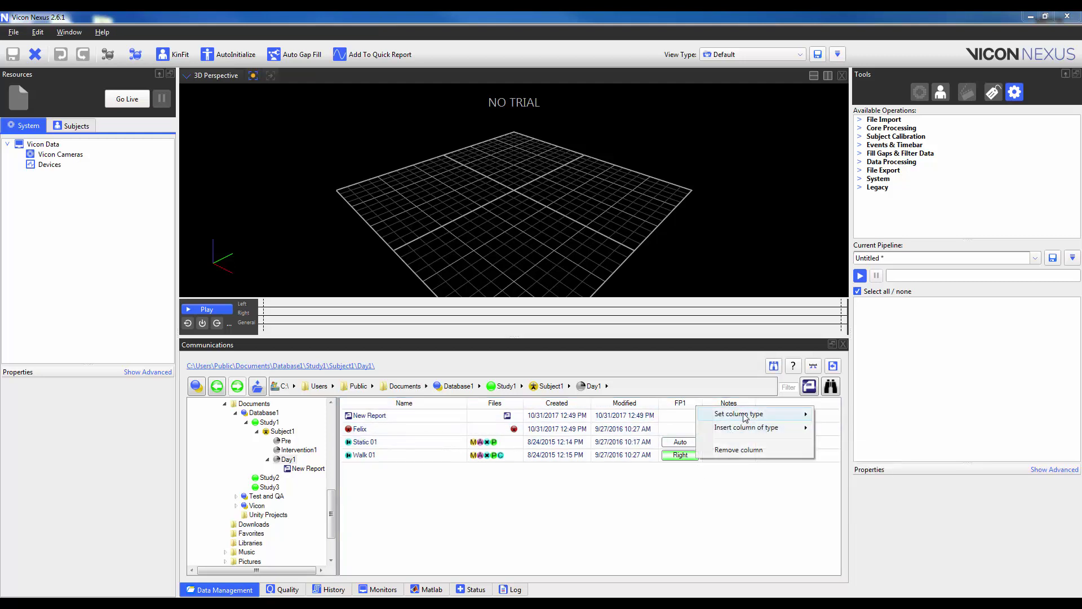
{"action": "mouse_move", "coordinate": [746, 417]}
{"action": "left_click", "coordinate": [843, 441]}
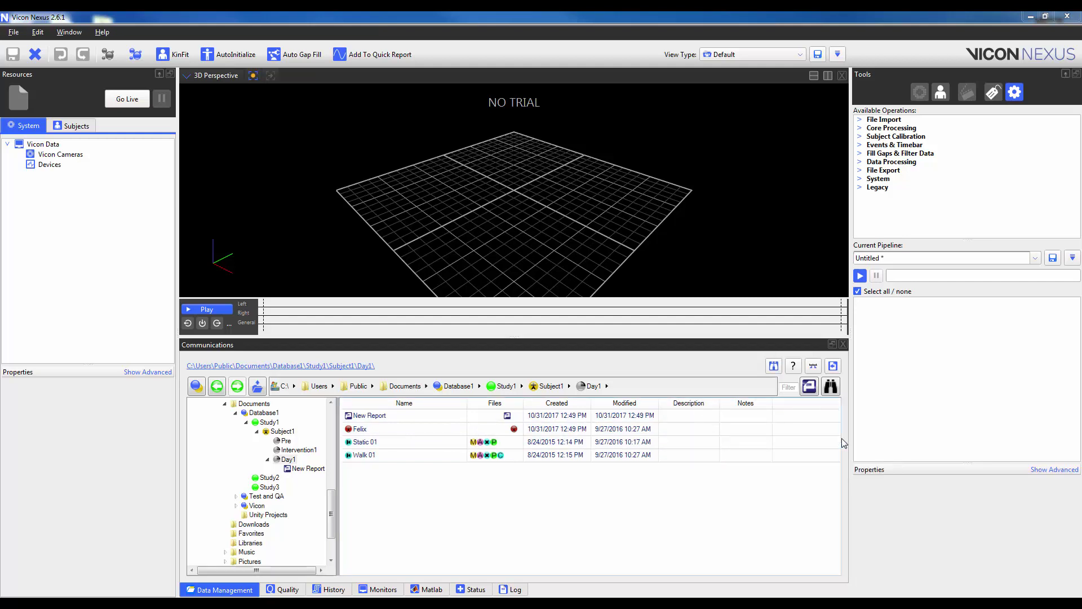
- Insert FP2 and ForcePlate1 force-plate columns after the Notes column
{"action": "right_click", "coordinate": [768, 406]}
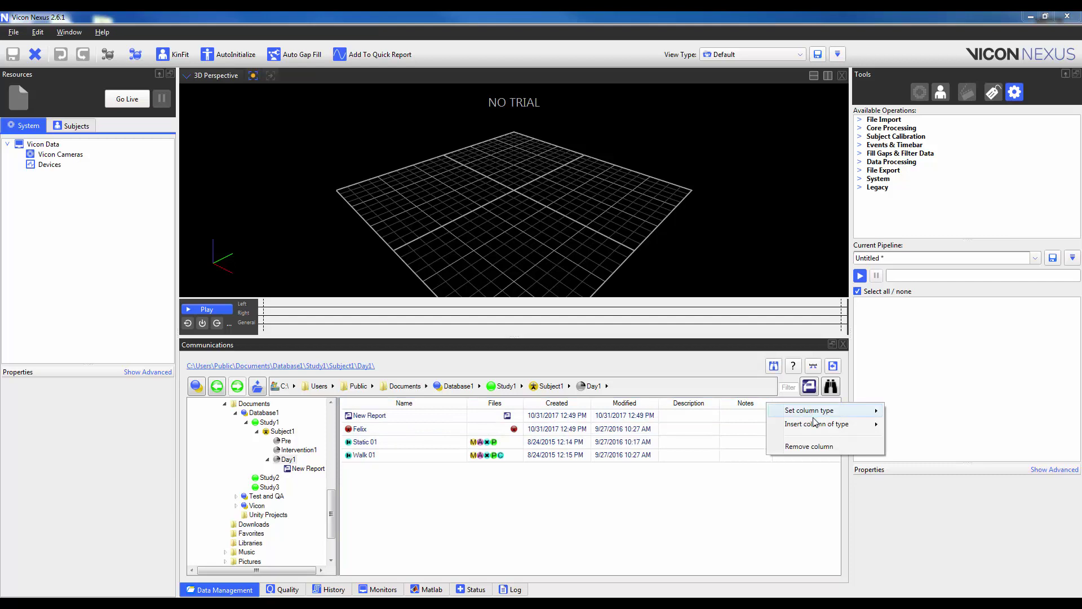
{"action": "mouse_move", "coordinate": [834, 424]}
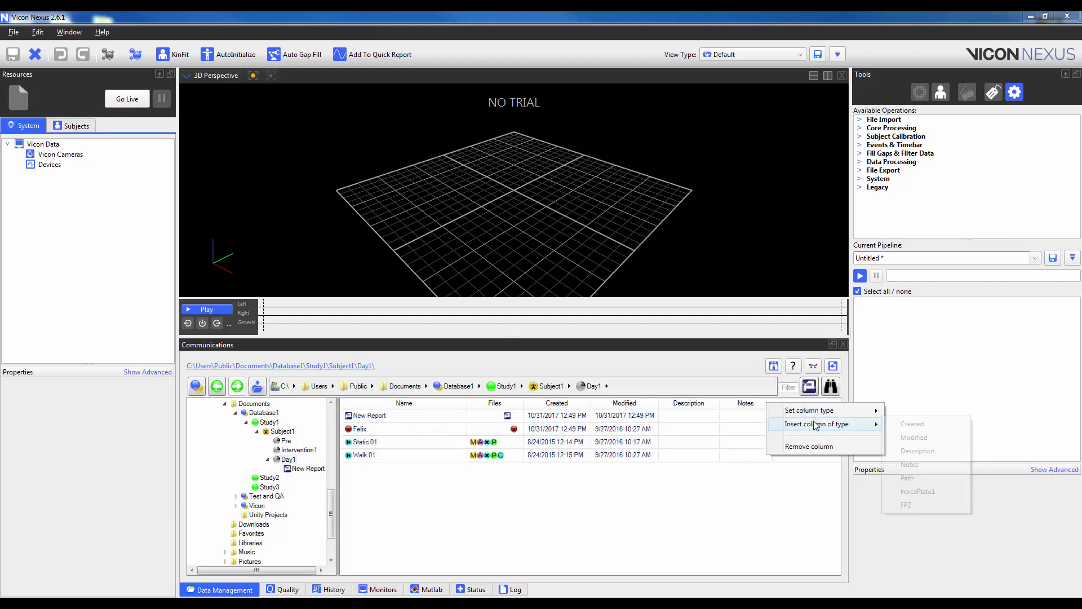
{"action": "left_click", "coordinate": [917, 503]}
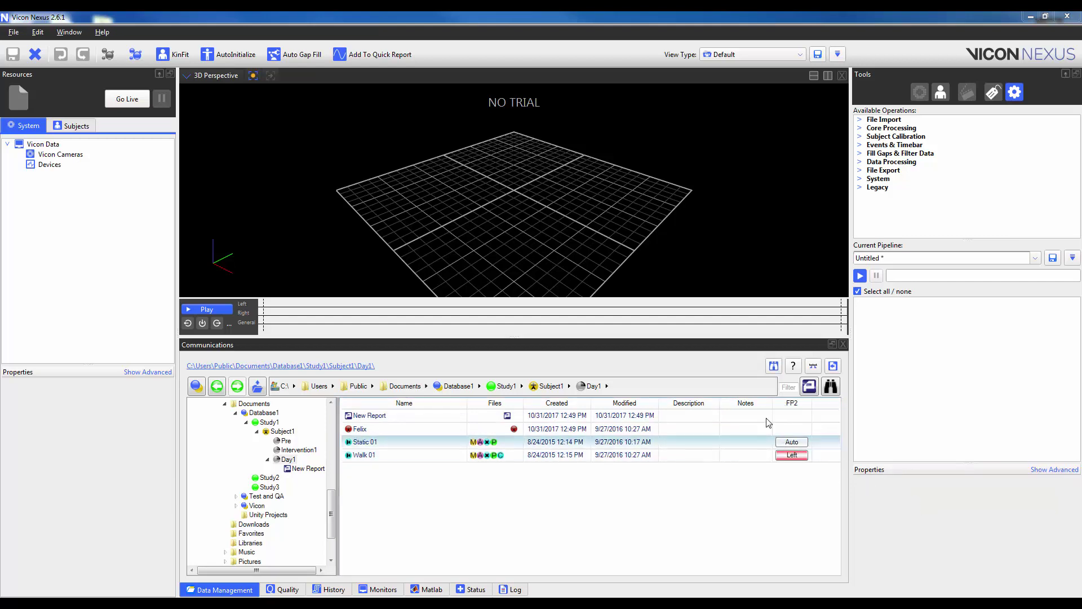
{"action": "right_click", "coordinate": [754, 406]}
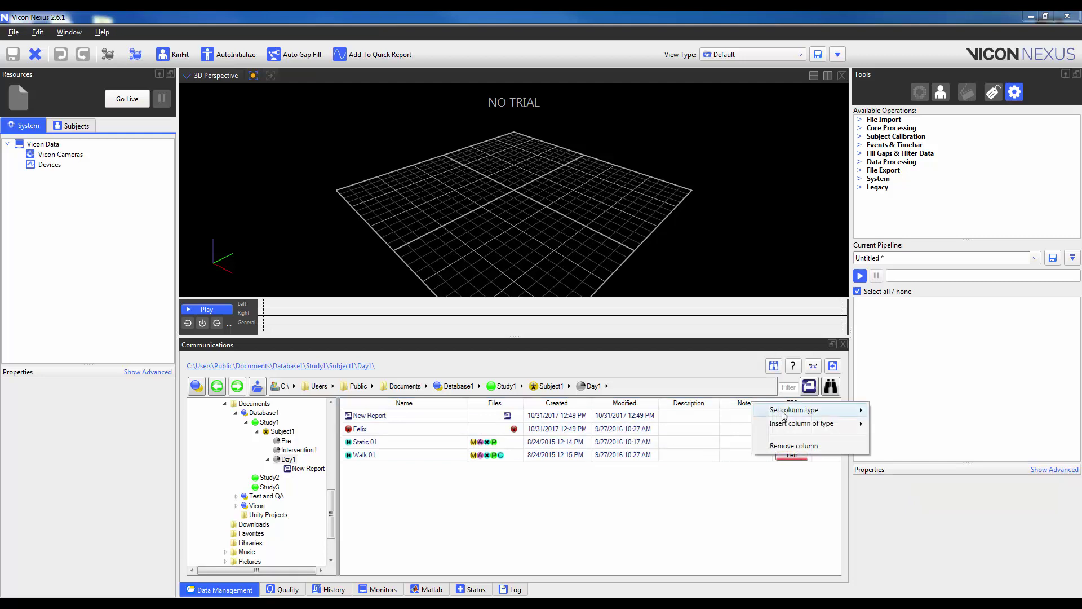
{"action": "mouse_move", "coordinate": [791, 427]}
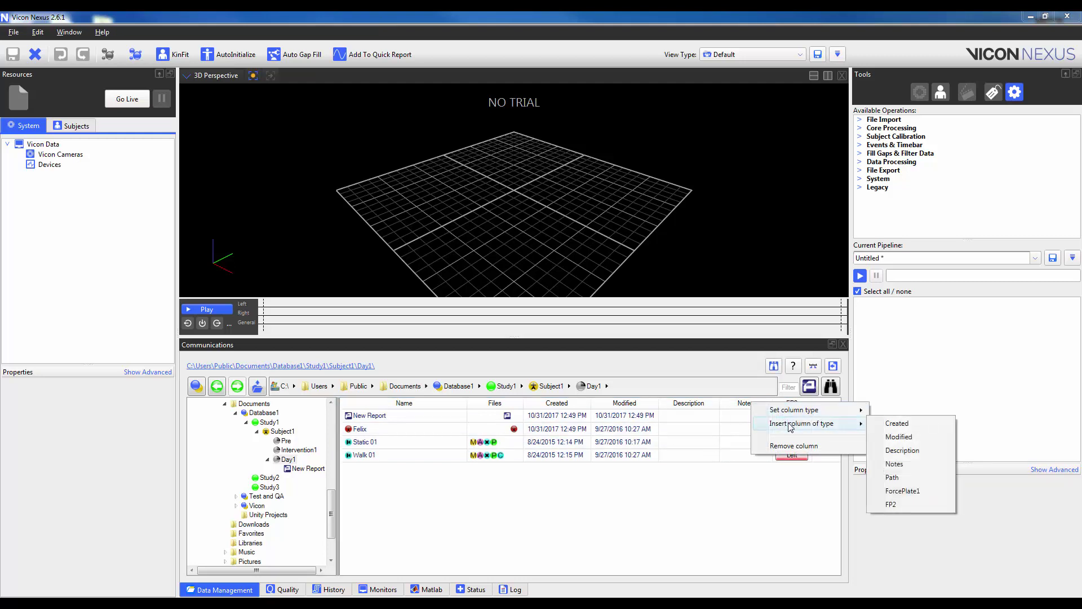
{"action": "left_click", "coordinate": [902, 492]}
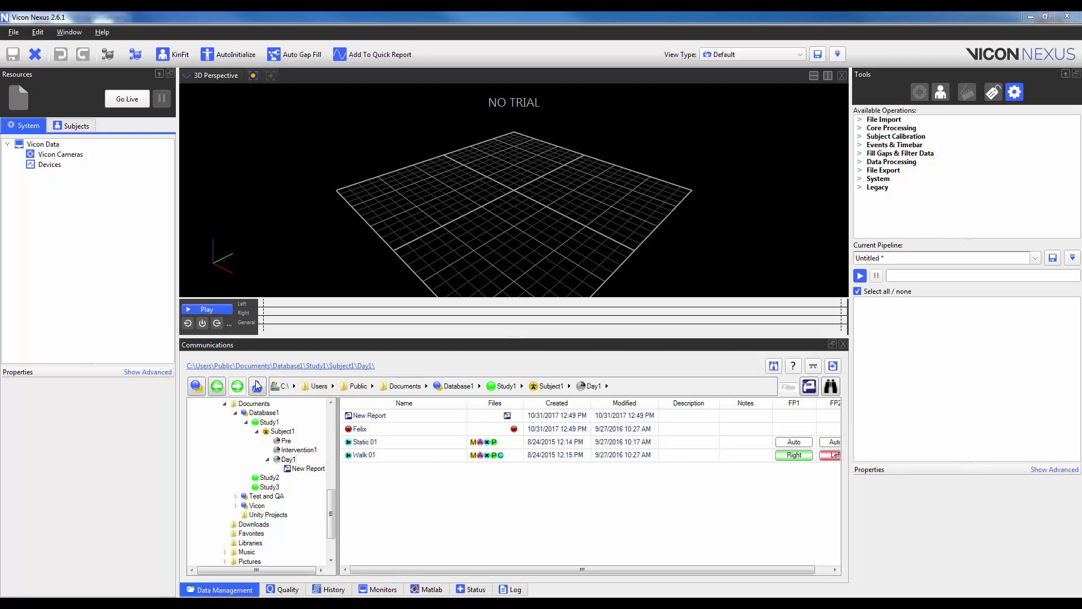
- Open Configure Column Types from the globe menu and add a new column type
{"action": "left_click", "coordinate": [196, 387]}
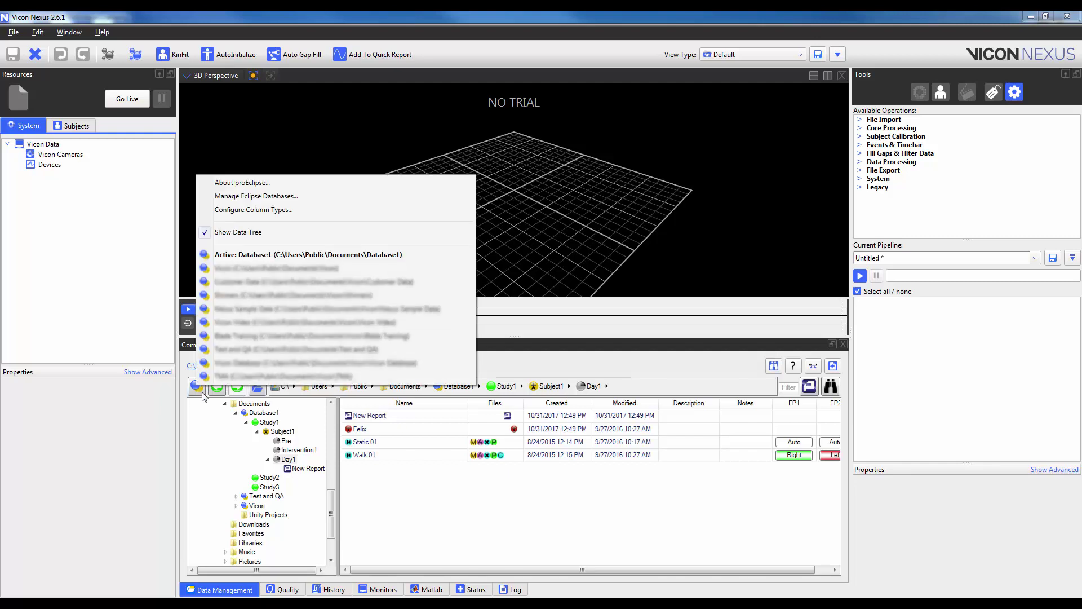
{"action": "left_click", "coordinate": [284, 215]}
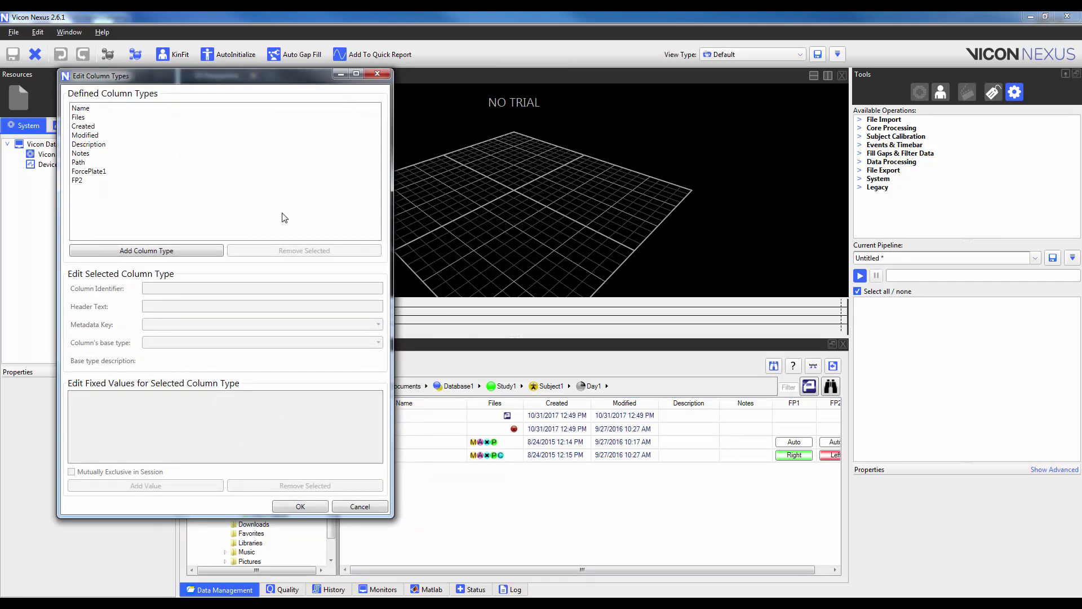
{"action": "left_click", "coordinate": [175, 252]}
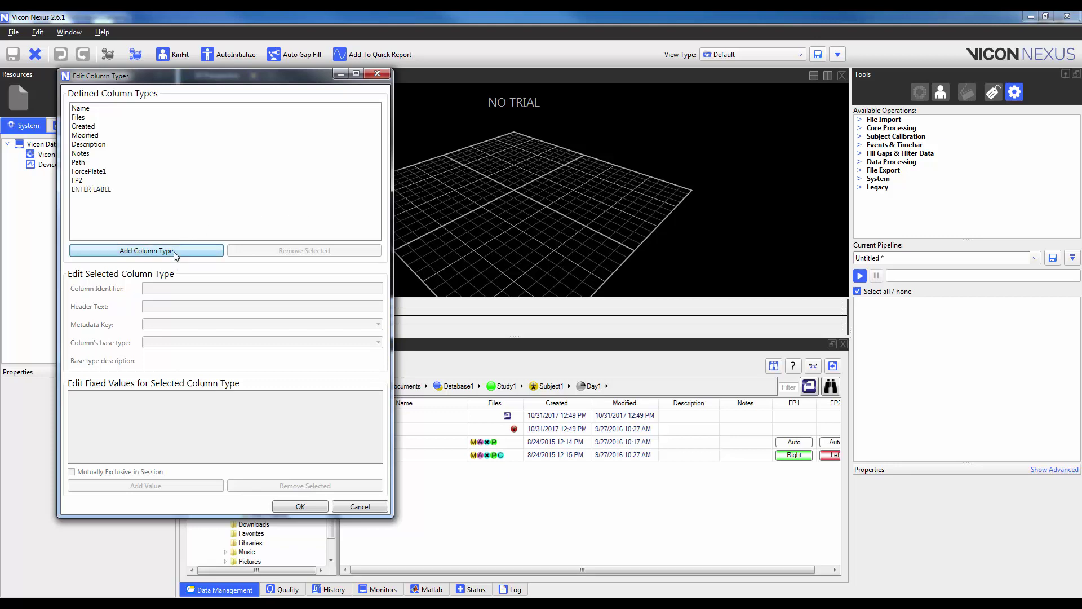
- Give the new column type identifier InjurySide and header text Side
{"action": "left_click", "coordinate": [107, 191]}
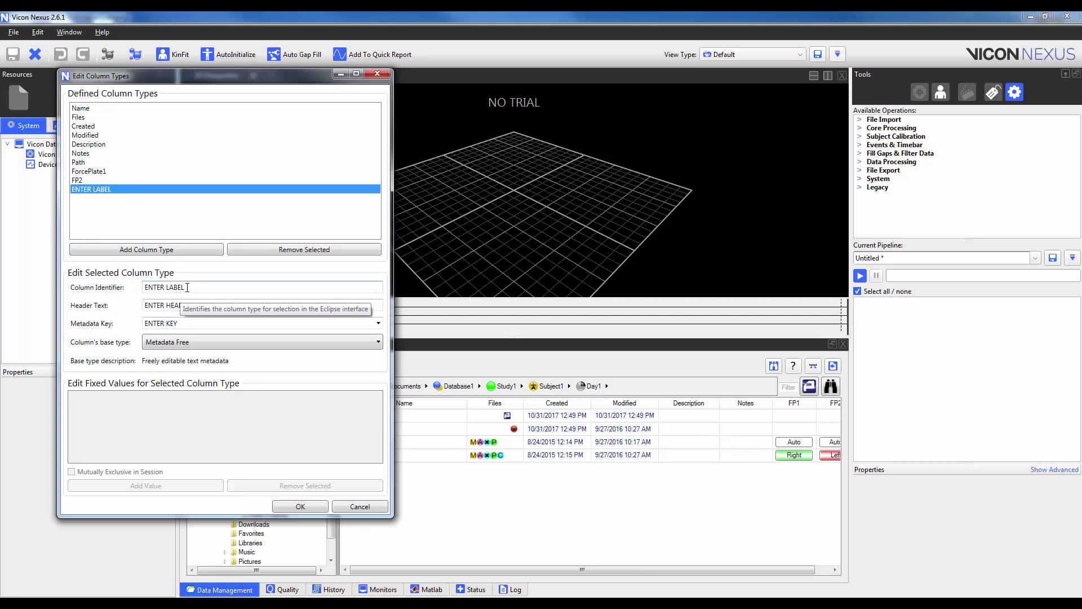
{"action": "left_click_drag", "start_coordinate": [188, 288], "coordinate": [140, 293]}
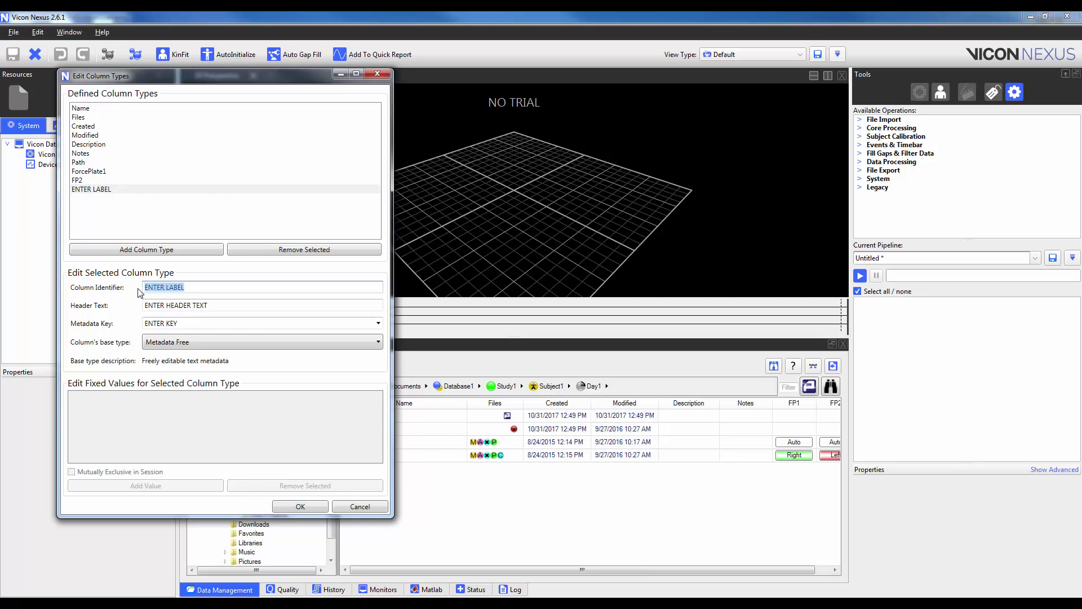
{"action": "type", "text": "InjurySide"}
{"action": "left_click_drag", "start_coordinate": [282, 305], "coordinate": [141, 305]}
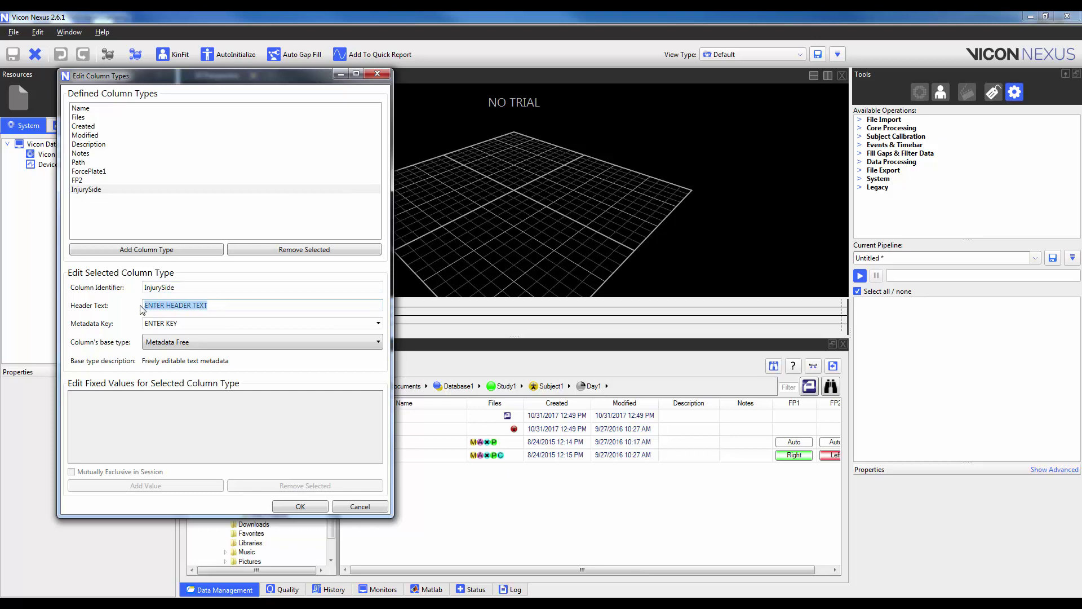
{"action": "type", "text": "Side"}
- Check ForcePlate1's settings for reference, then open InjurySide's base-type list
{"action": "left_click", "coordinate": [103, 172]}
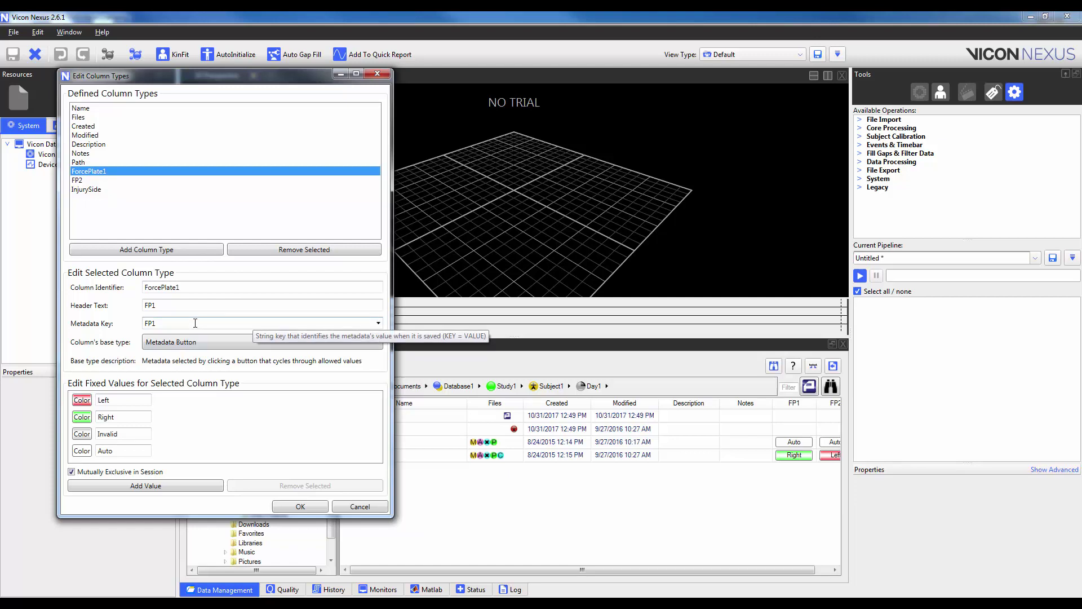
{"action": "left_click", "coordinate": [93, 191]}
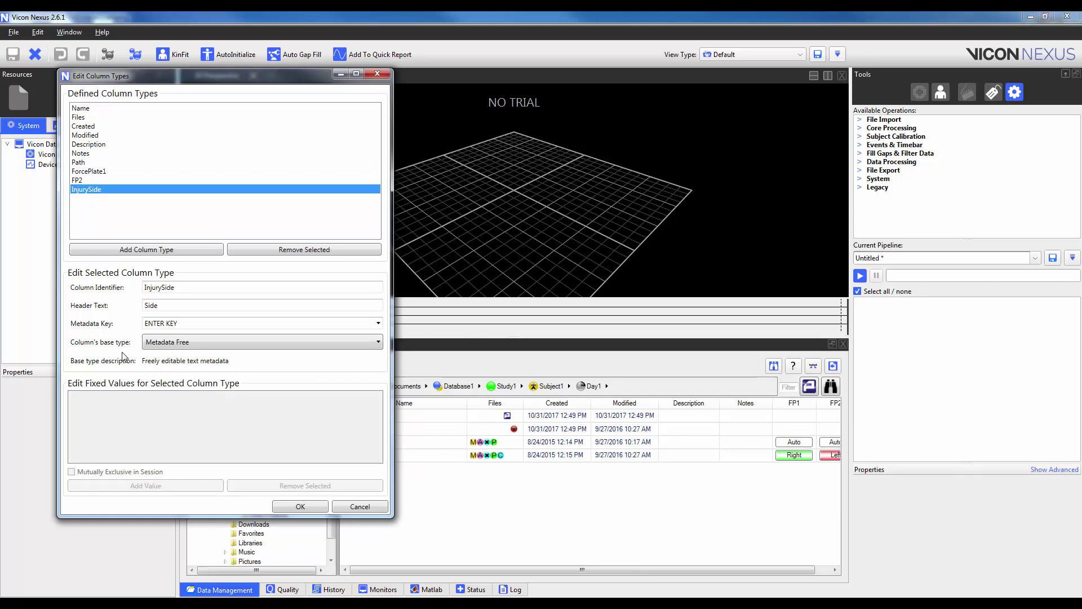
{"action": "left_click", "coordinate": [210, 348]}
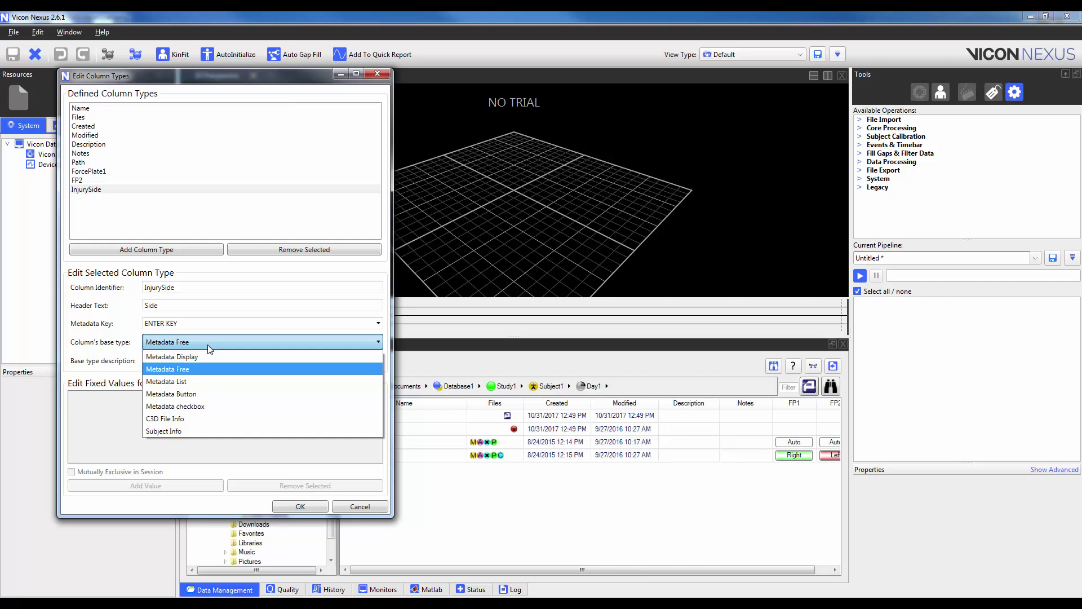
- Make InjurySide a Metadata Button column linked to the SIDE metadata key
{"action": "left_click", "coordinate": [200, 393]}
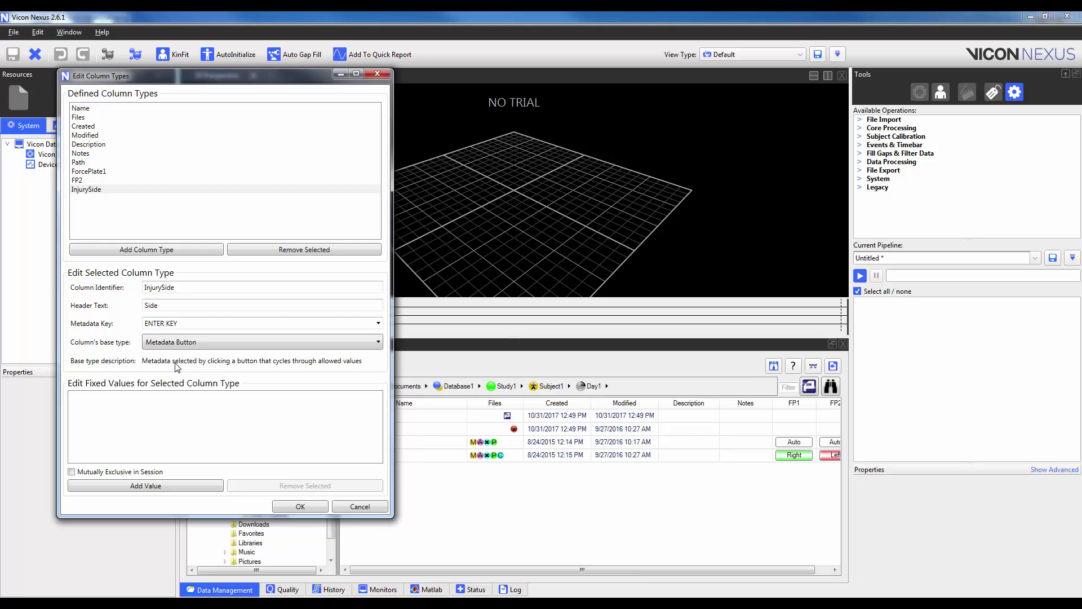
{"action": "left_click", "coordinate": [378, 323]}
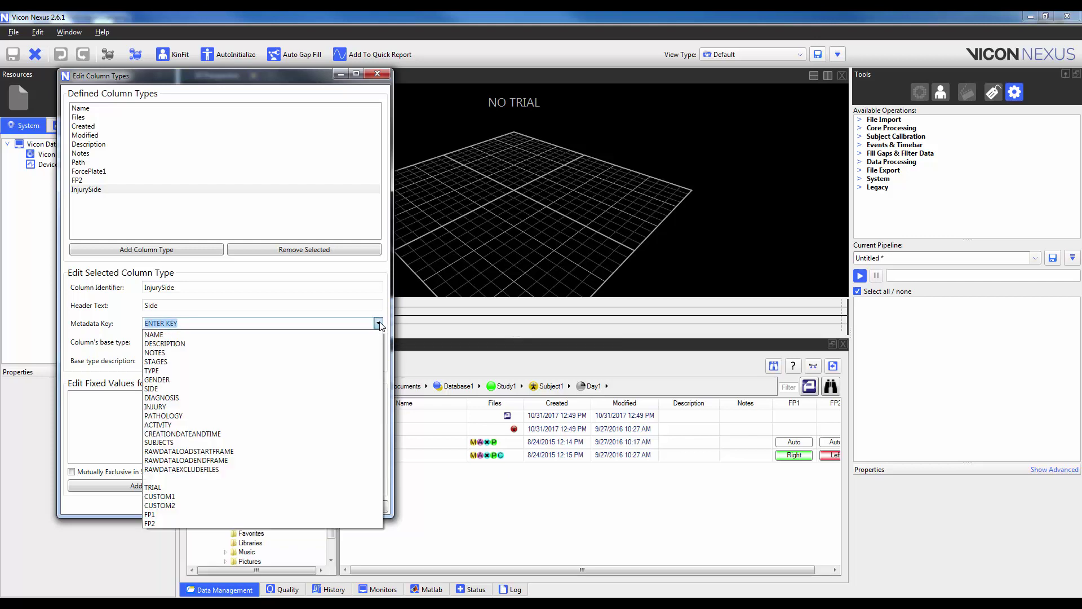
{"action": "left_click", "coordinate": [167, 387]}
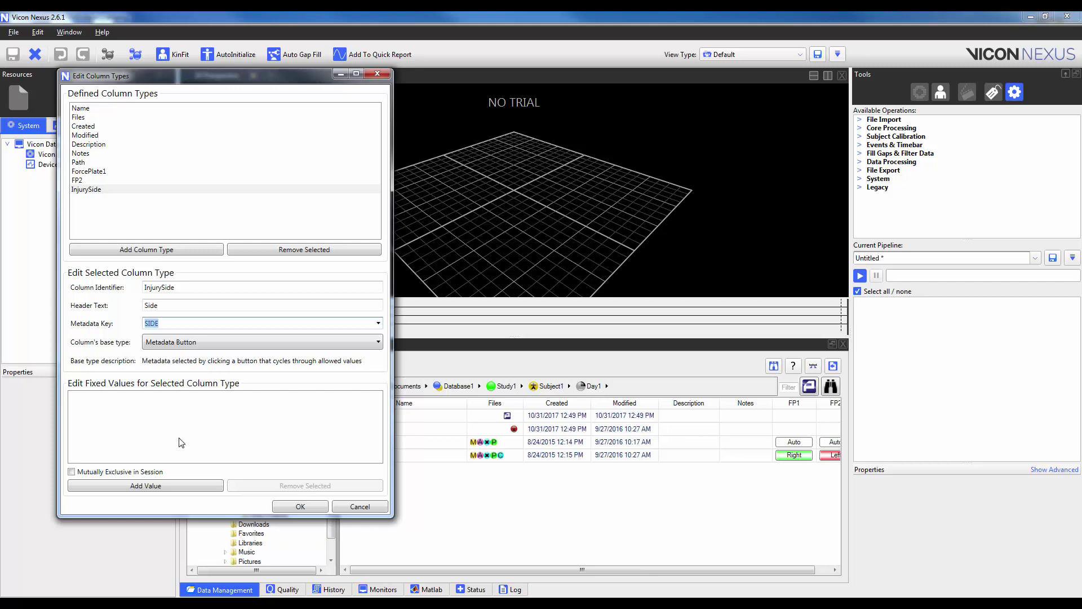
- Add the fixed values Left, Right and None to InjurySide
{"action": "left_click", "coordinate": [150, 486]}
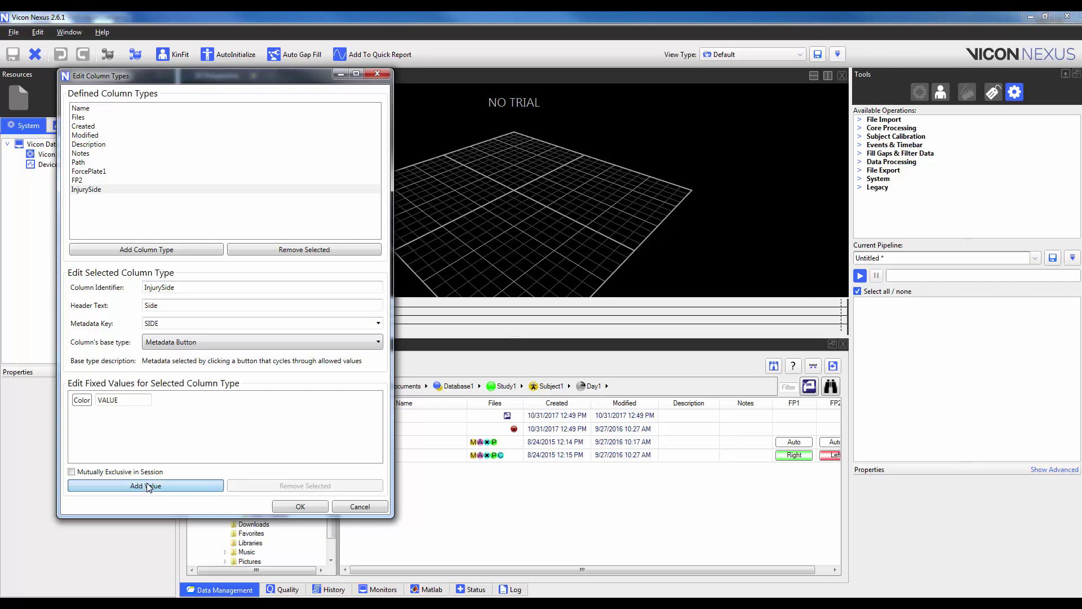
{"action": "double_click", "coordinate": [113, 400]}
{"action": "type", "text": "Left"}
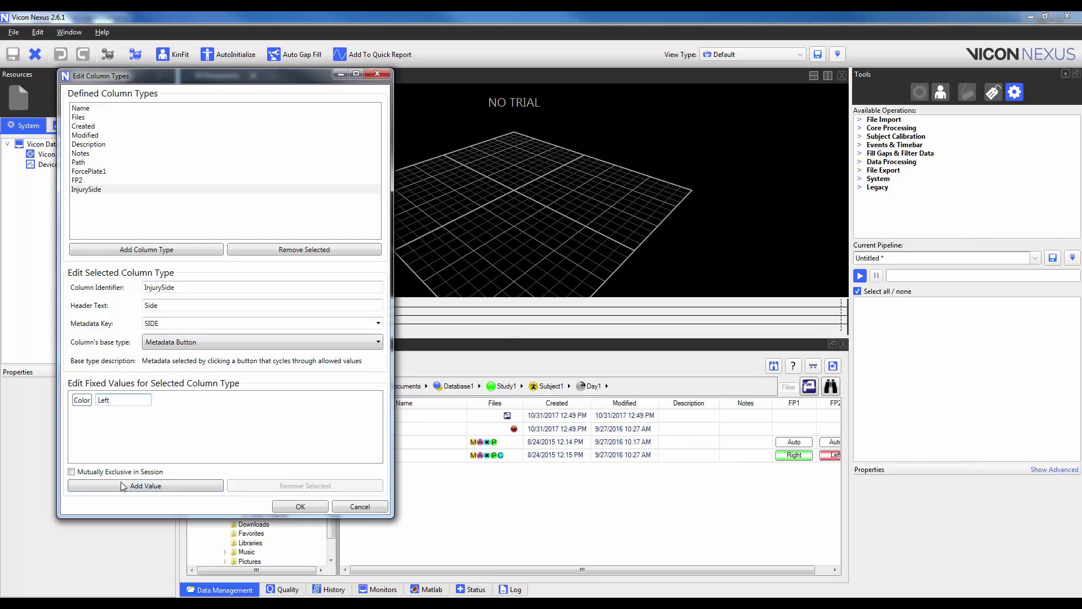
{"action": "left_click", "coordinate": [124, 486]}
{"action": "double_click", "coordinate": [105, 417]}
{"action": "type", "text": "Right"}
{"action": "left_click", "coordinate": [135, 486]}
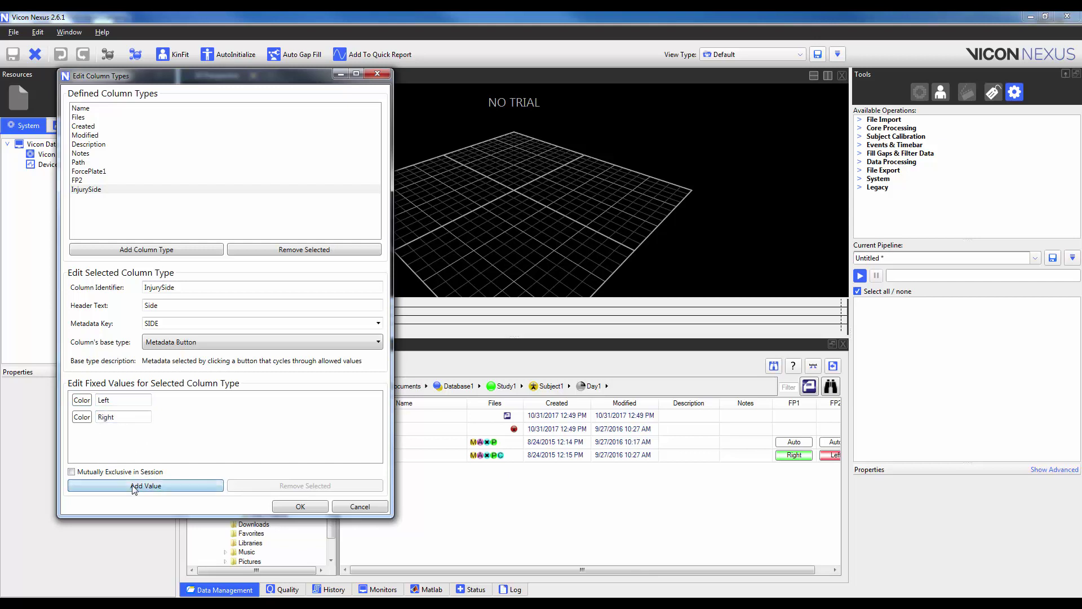
{"action": "double_click", "coordinate": [129, 434]}
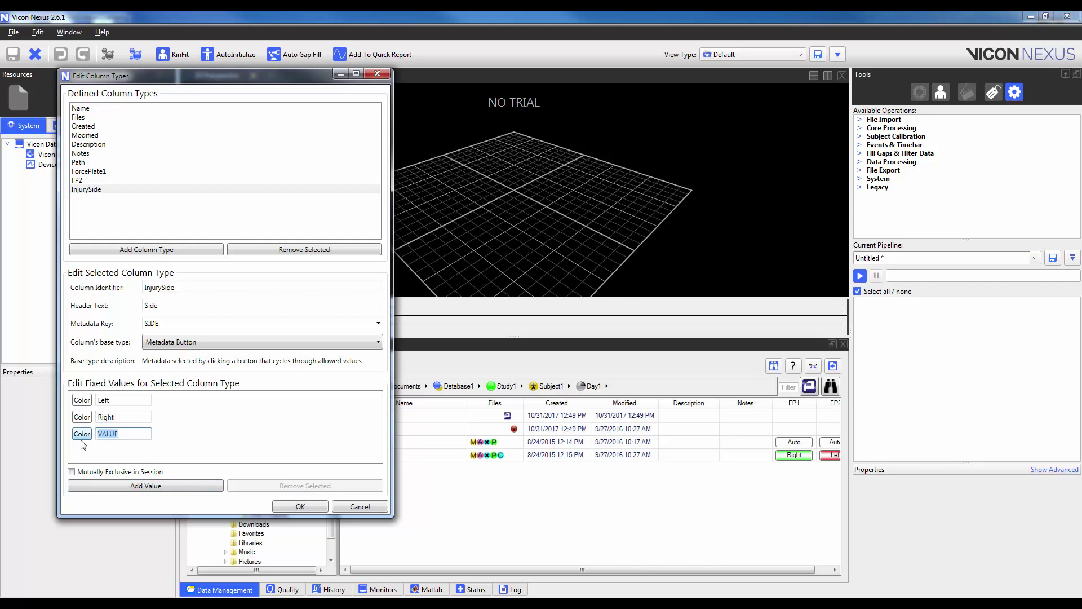
{"action": "type", "text": "None"}
- Colour Left red and Right green, and give None its own colour
{"action": "left_click", "coordinate": [81, 401]}
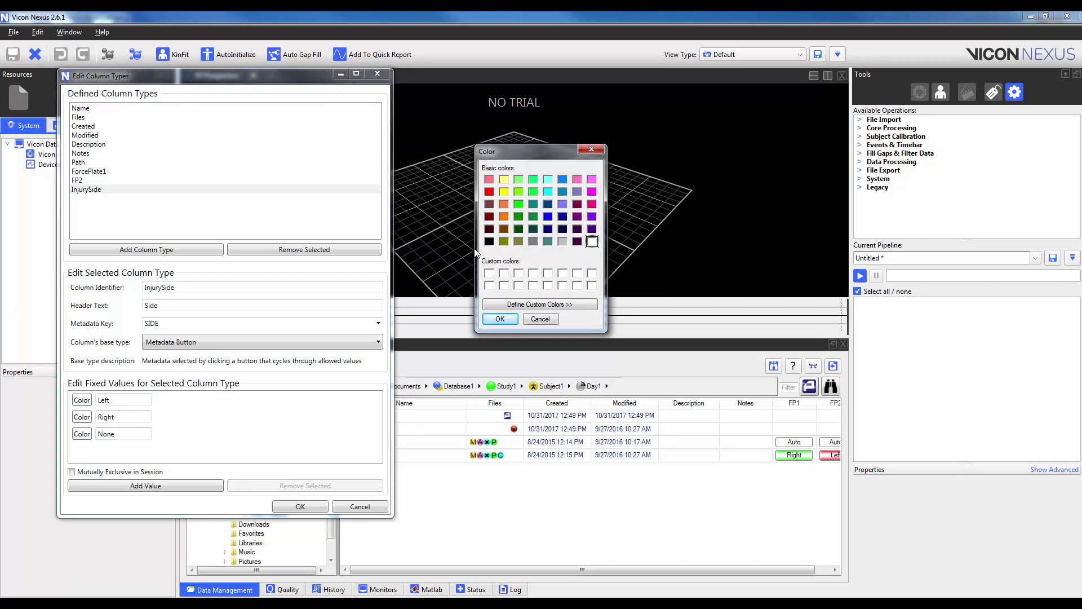
{"action": "left_click", "coordinate": [489, 192]}
{"action": "left_click", "coordinate": [500, 318]}
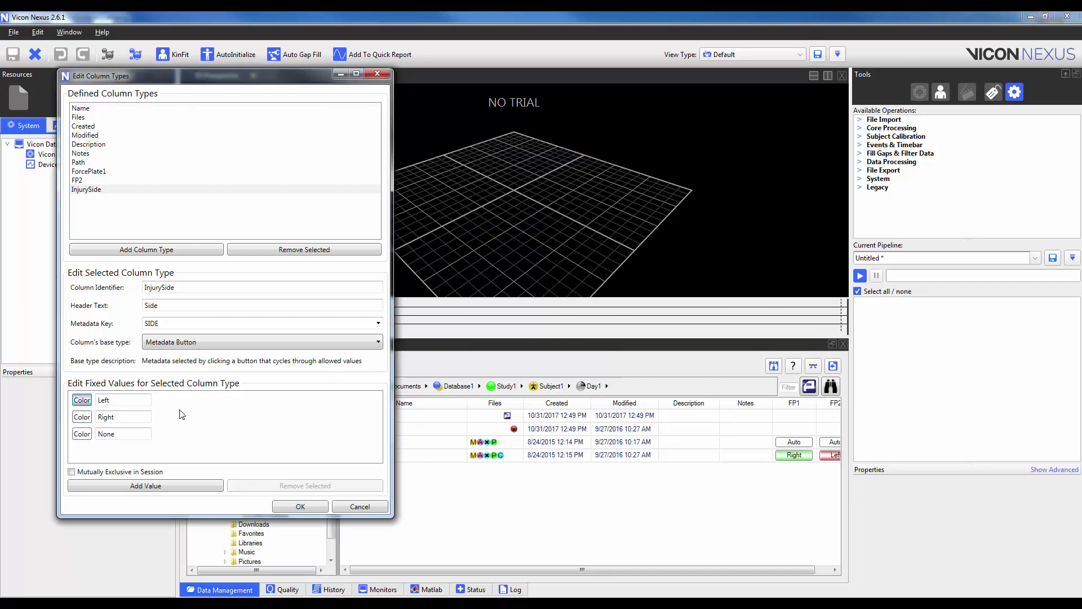
{"action": "left_click", "coordinate": [82, 417]}
{"action": "left_click", "coordinate": [519, 204]}
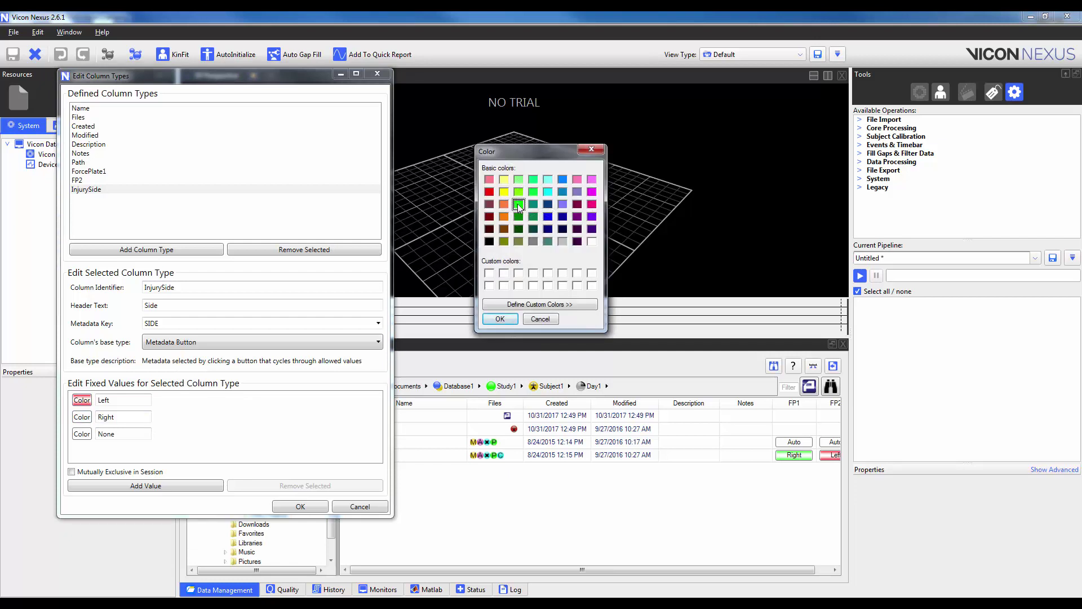
{"action": "left_click", "coordinate": [501, 319]}
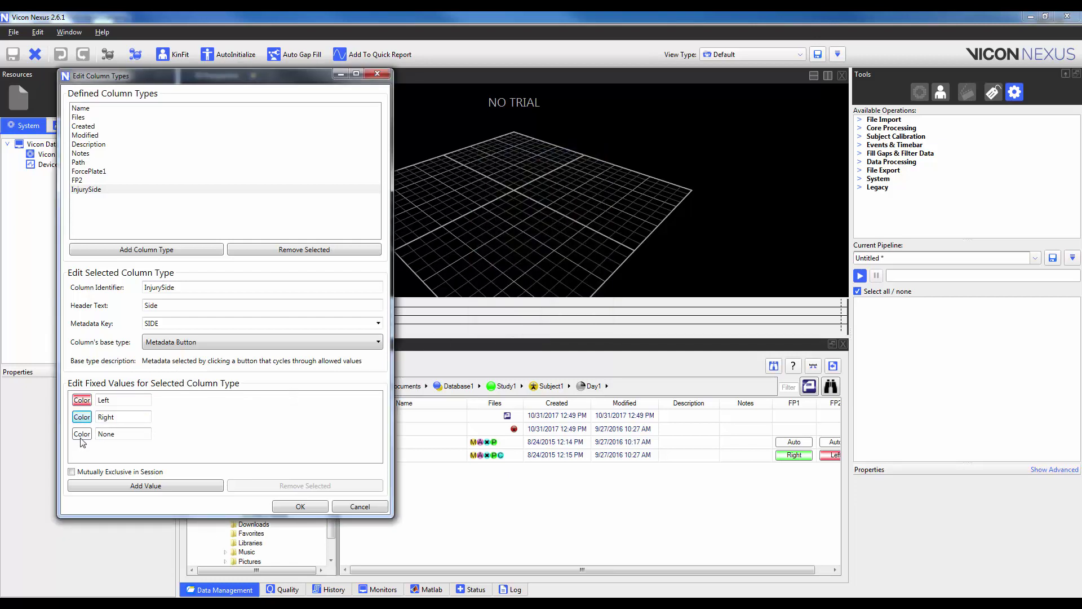
{"action": "left_click", "coordinate": [82, 434]}
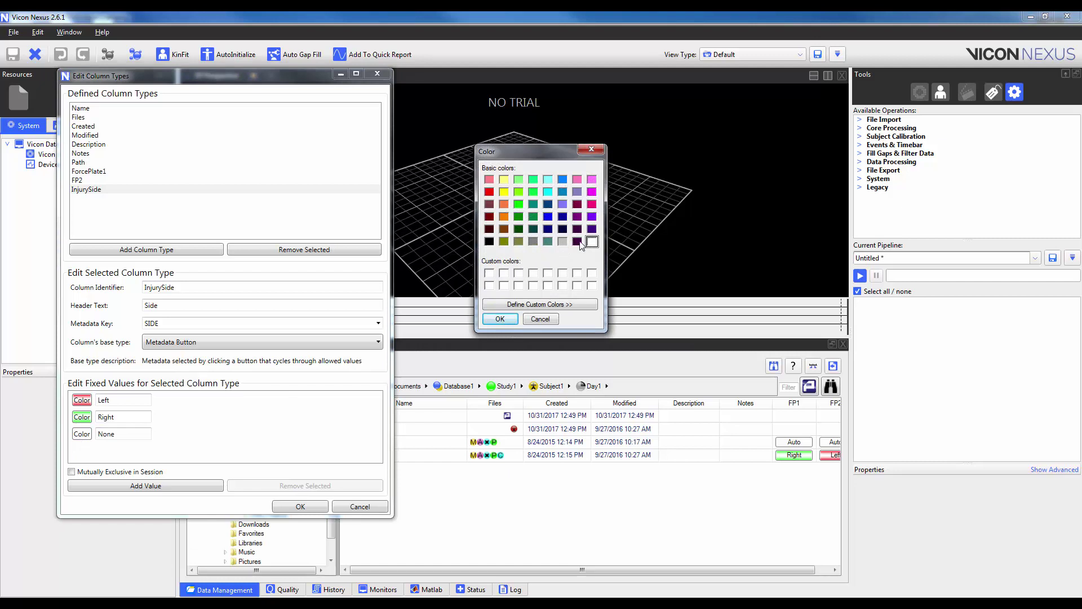
{"action": "left_click", "coordinate": [563, 242]}
{"action": "left_click", "coordinate": [500, 319]}
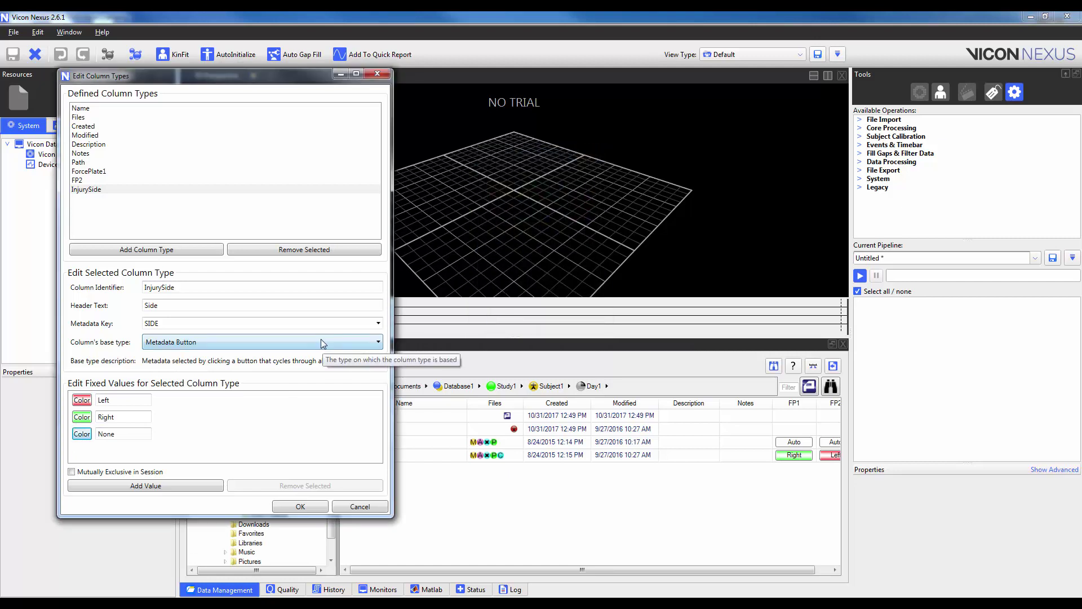
- Add an Activity column type with Metadata List base type and ACTIVITY key
{"action": "left_click", "coordinate": [181, 252]}
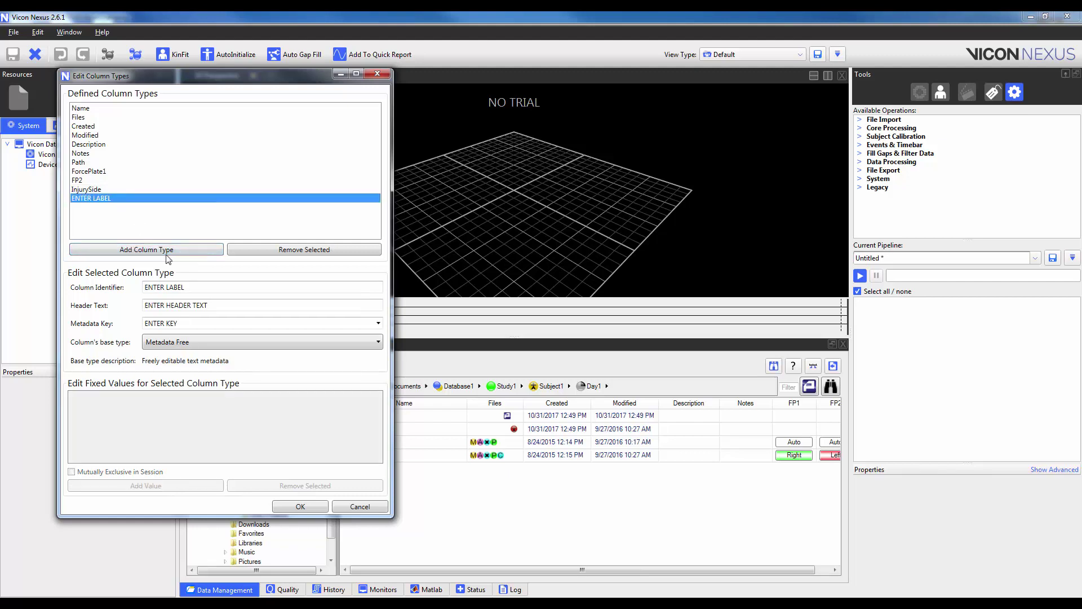
{"action": "left_click_drag", "start_coordinate": [200, 288], "coordinate": [135, 292]}
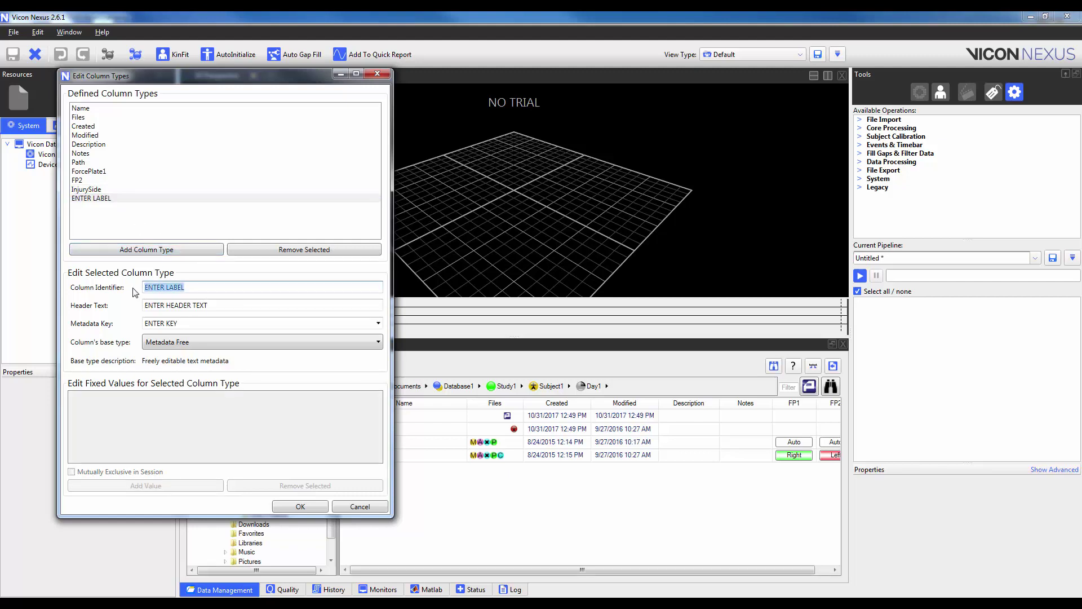
{"action": "type", "text": "Activity"}
{"action": "left_click_drag", "start_coordinate": [227, 304], "coordinate": [141, 305]}
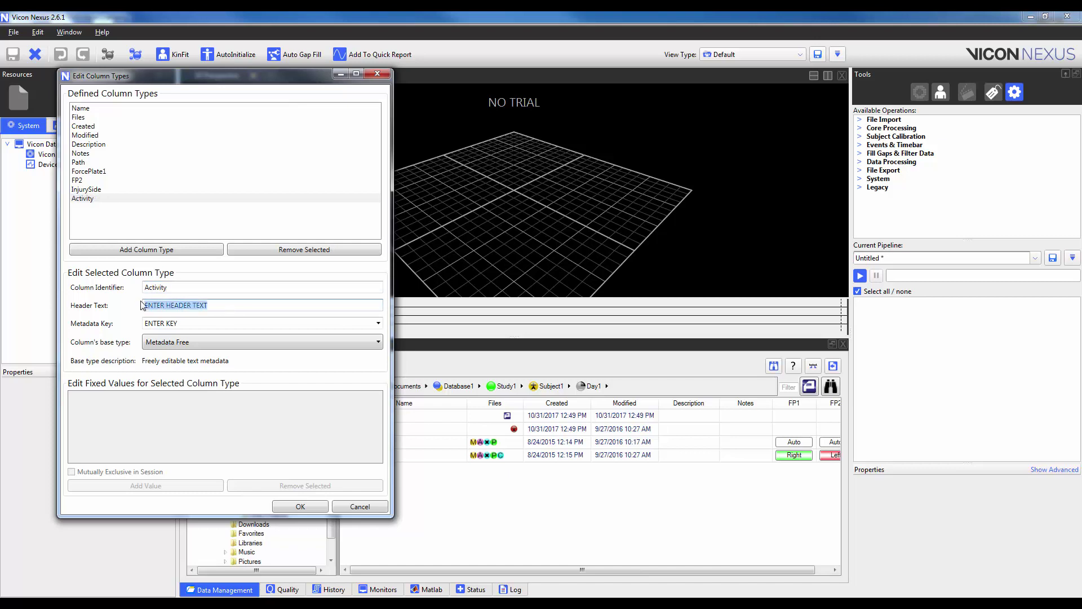
{"action": "type", "text": "Activity"}
{"action": "left_click", "coordinate": [197, 342]}
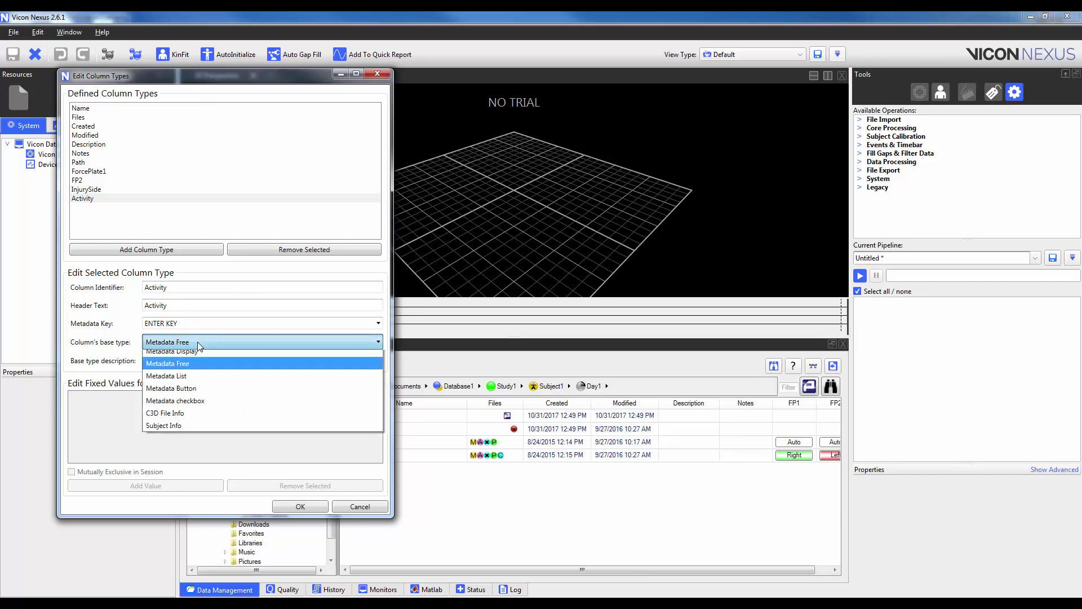
{"action": "left_click", "coordinate": [192, 382]}
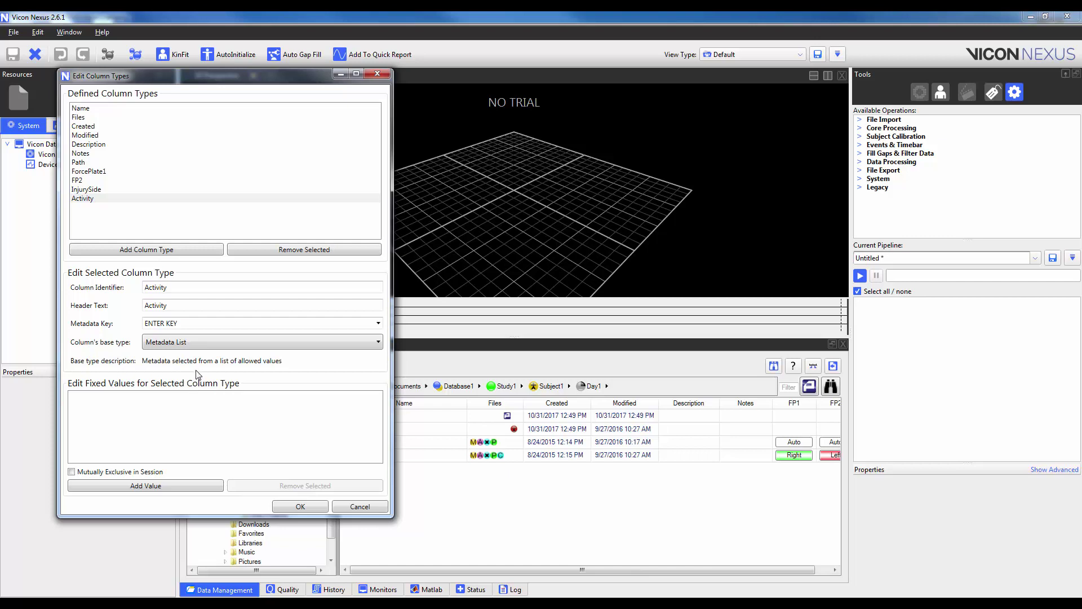
{"action": "left_click", "coordinate": [377, 323]}
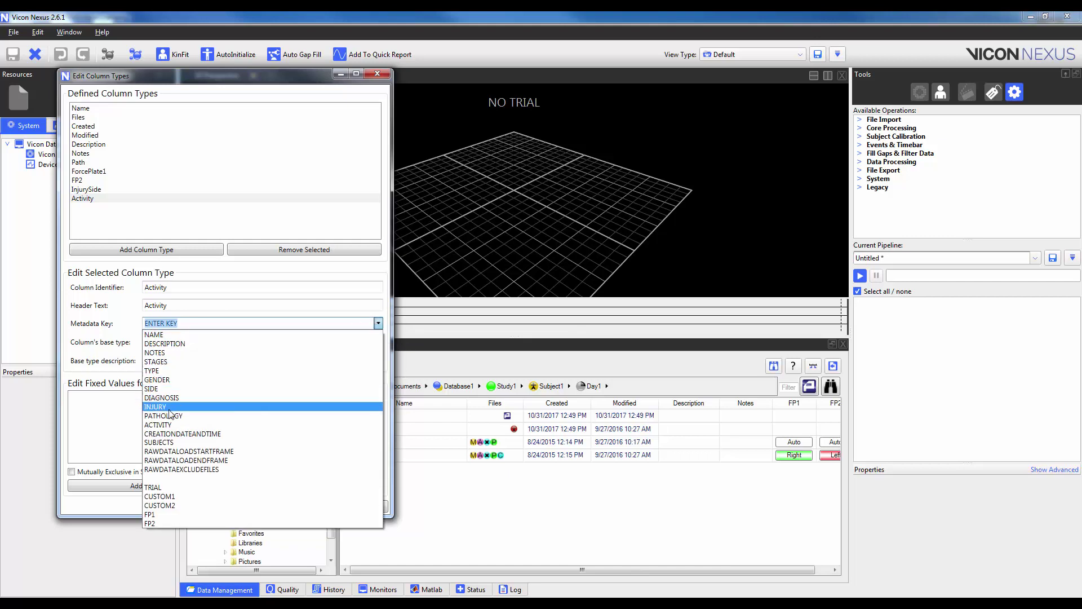
{"action": "left_click", "coordinate": [167, 426]}
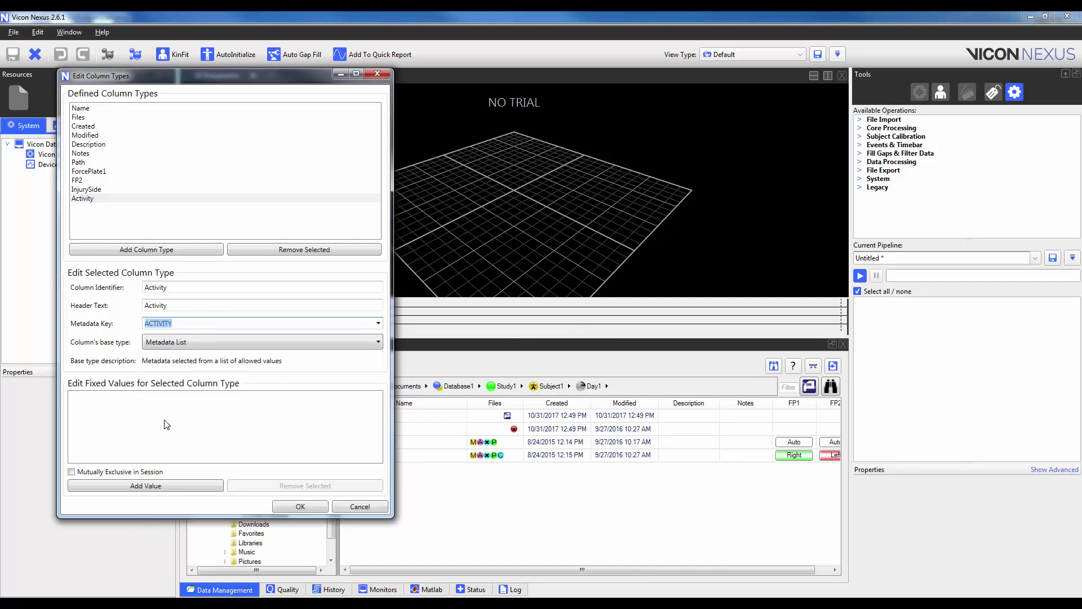
- Add the list values Walking, Jogging, Running and Jumping to Activity
{"action": "left_click", "coordinate": [120, 486]}
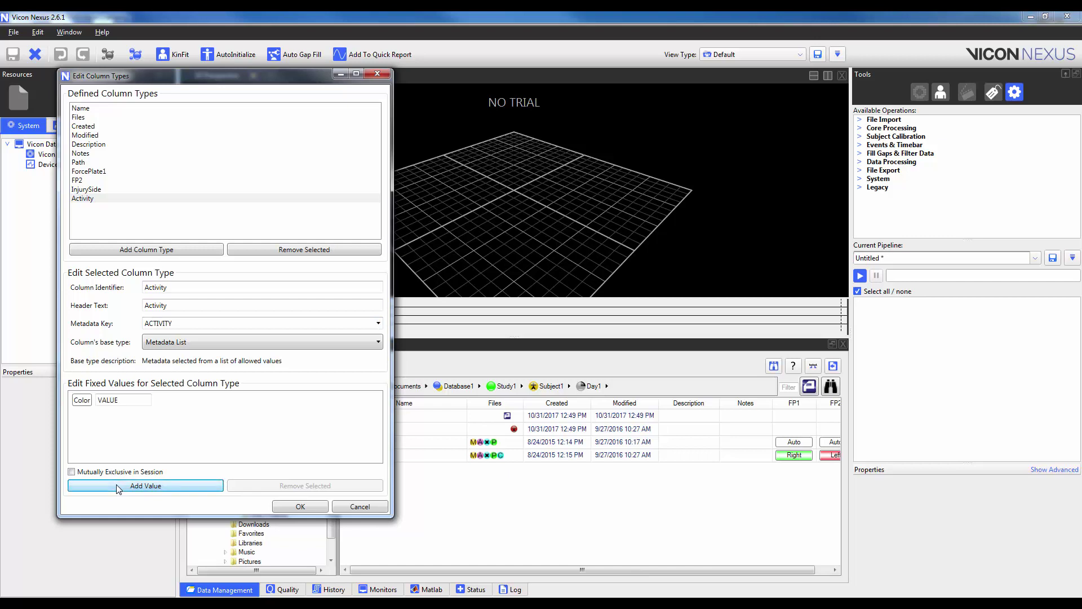
{"action": "left_click", "coordinate": [97, 402]}
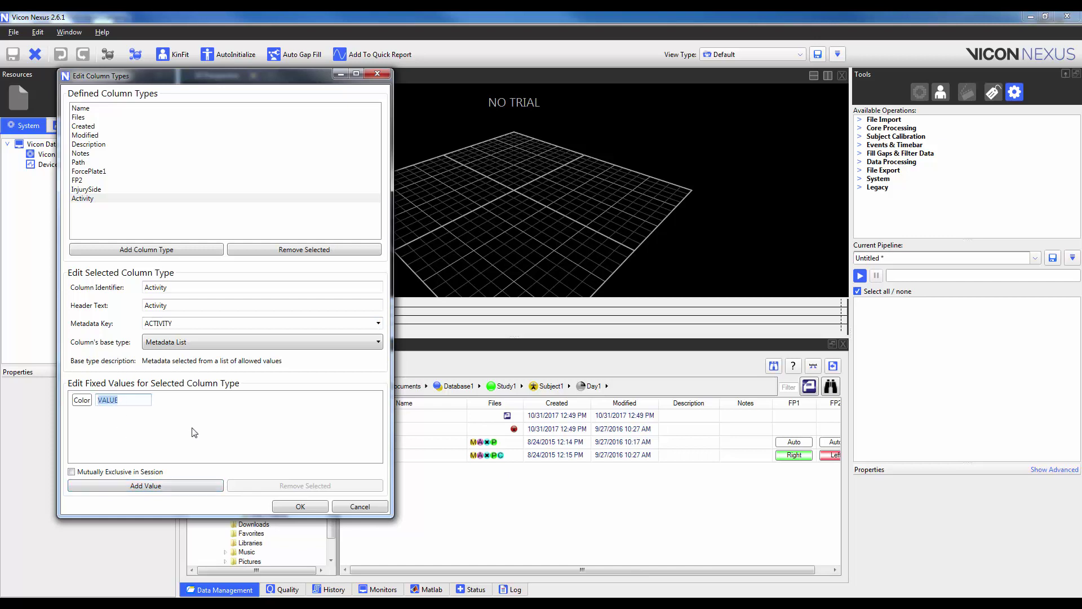
{"action": "type", "text": "Walking"}
{"action": "left_click", "coordinate": [180, 487]}
{"action": "left_click", "coordinate": [102, 416]}
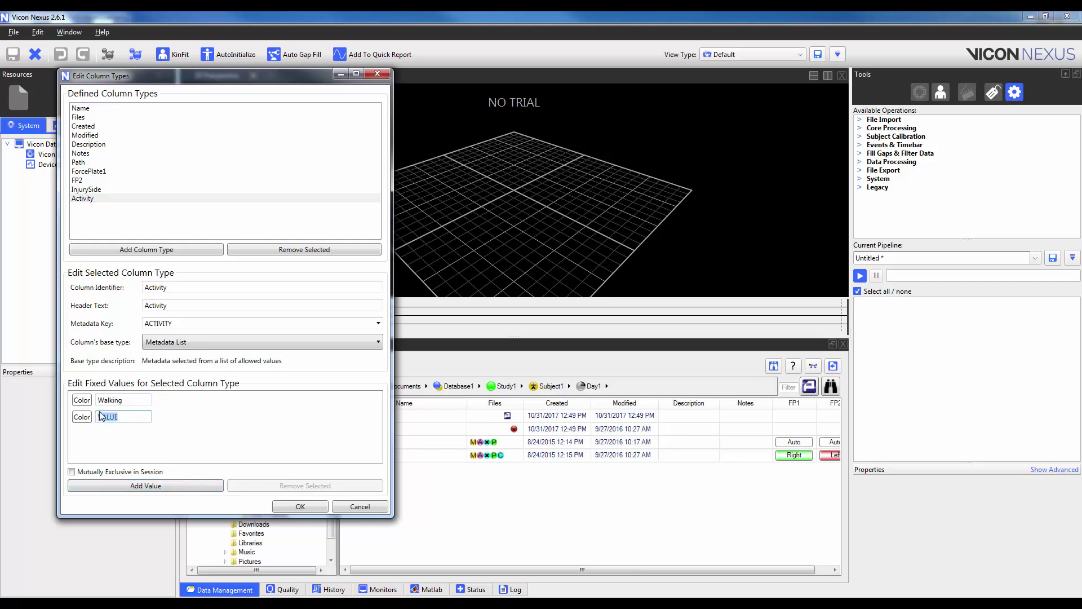
{"action": "type", "text": "Jogging"}
{"action": "left_click", "coordinate": [147, 488]}
{"action": "left_click", "coordinate": [101, 433]}
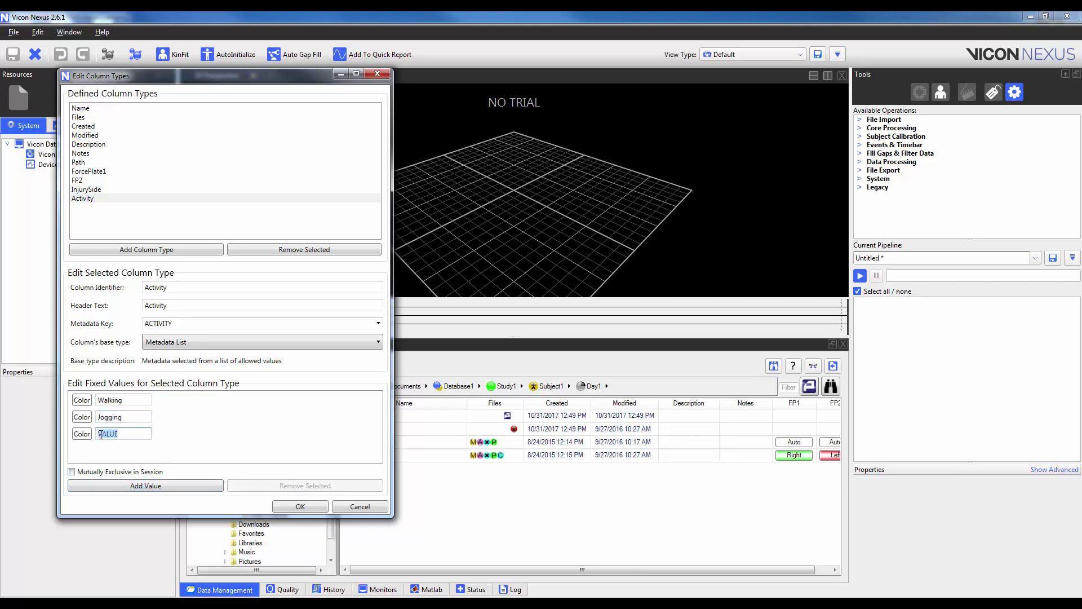
{"action": "type", "text": "Running"}
{"action": "left_click", "coordinate": [135, 488]}
{"action": "left_click", "coordinate": [97, 451]}
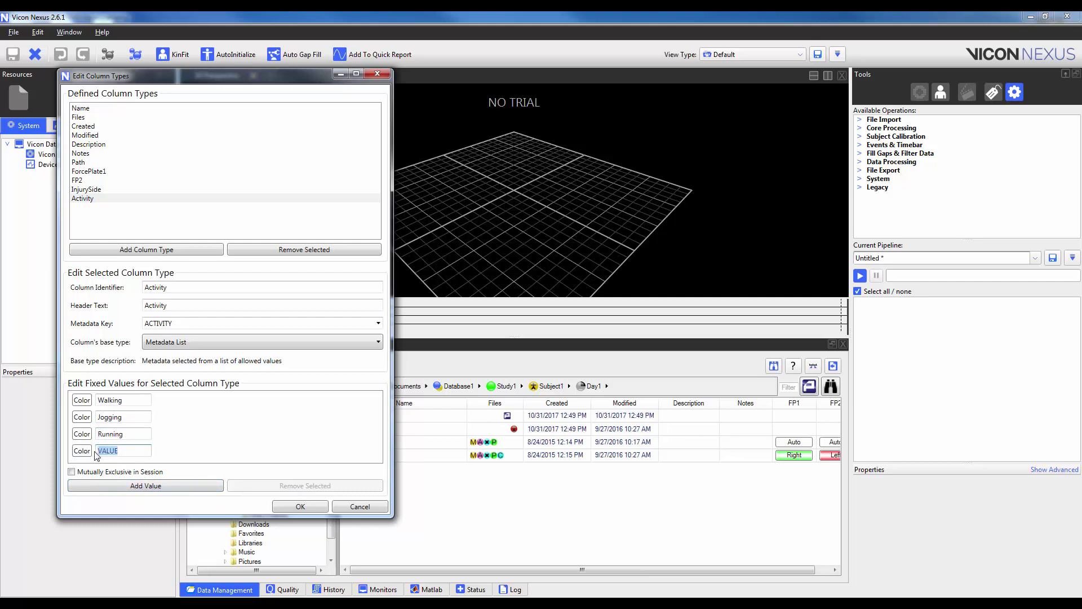
{"action": "type", "text": "Jumping"}
- Save the column type definitions and open the Day1 session's trial list
{"action": "left_click", "coordinate": [291, 509]}
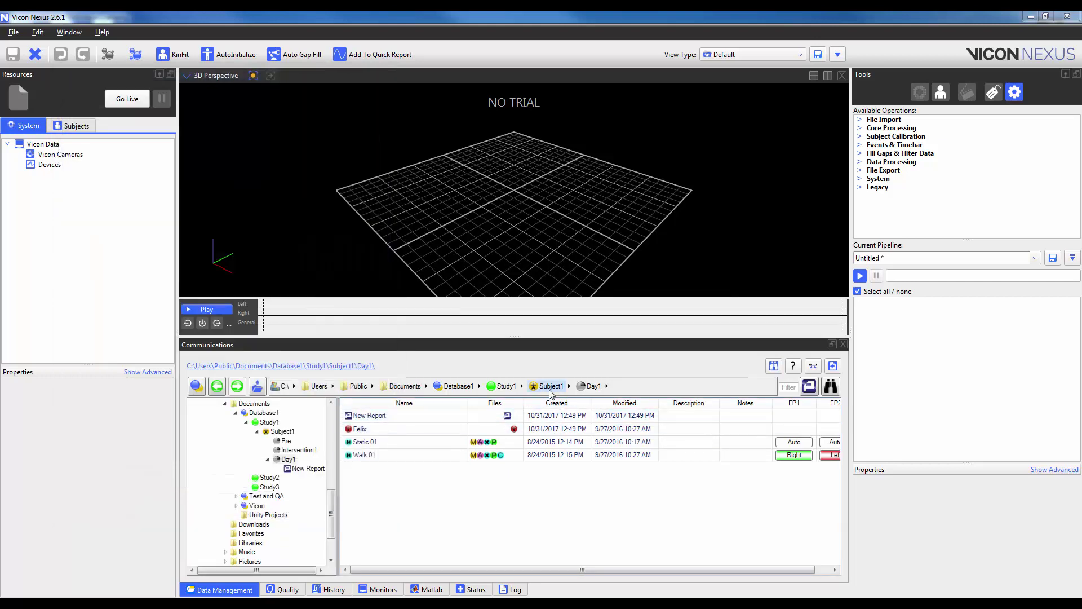
{"action": "double_click", "coordinate": [377, 444]}
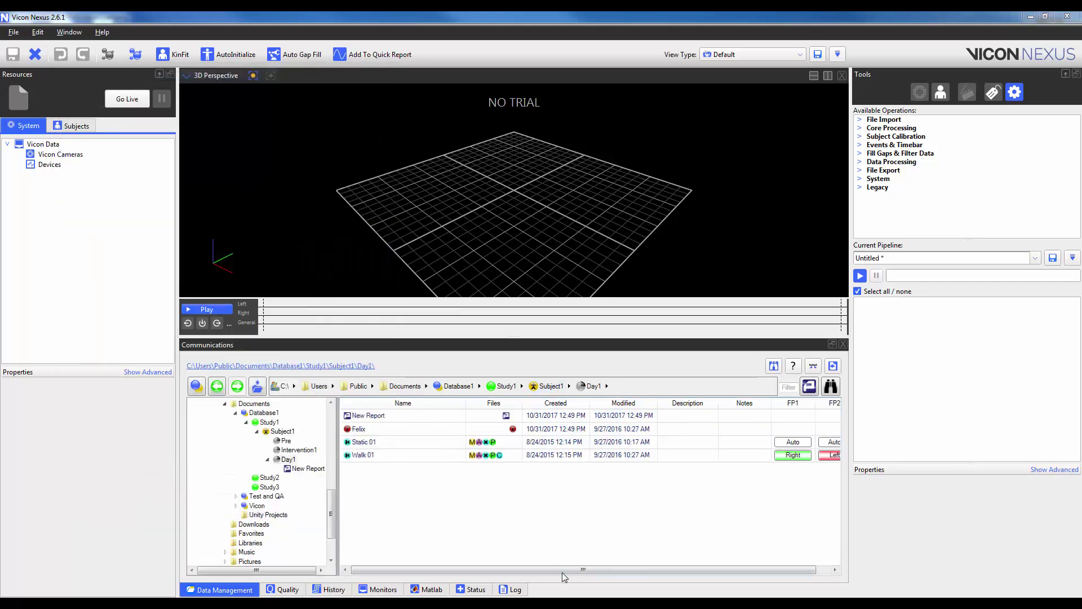
{"action": "left_click_drag", "start_coordinate": [563, 570], "coordinate": [649, 573]}
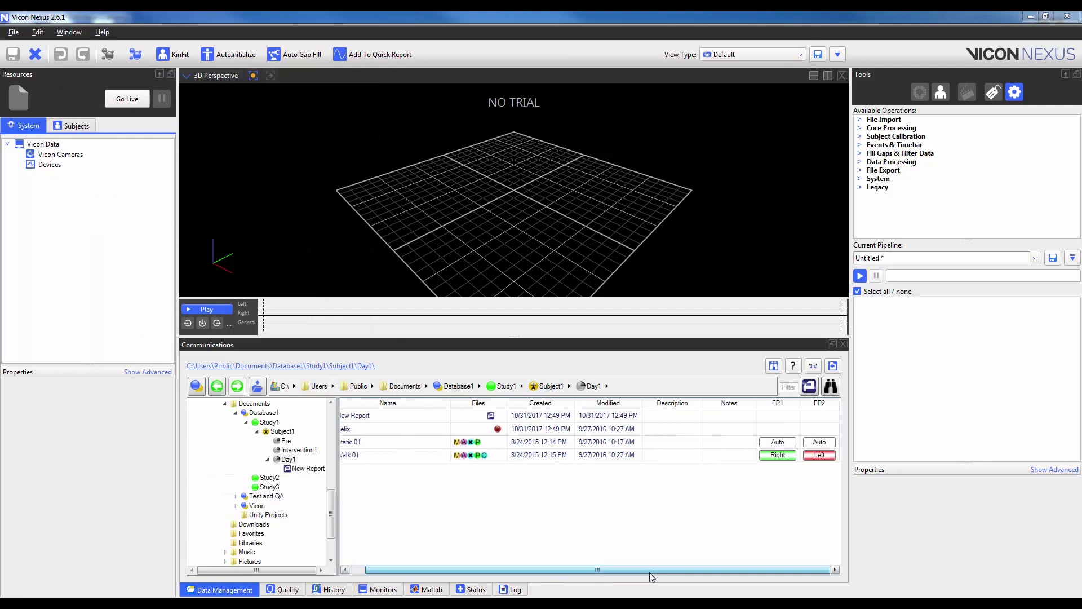
- Insert InjurySide (Side) and Activity columns after the FP2 column
{"action": "right_click", "coordinate": [828, 410]}
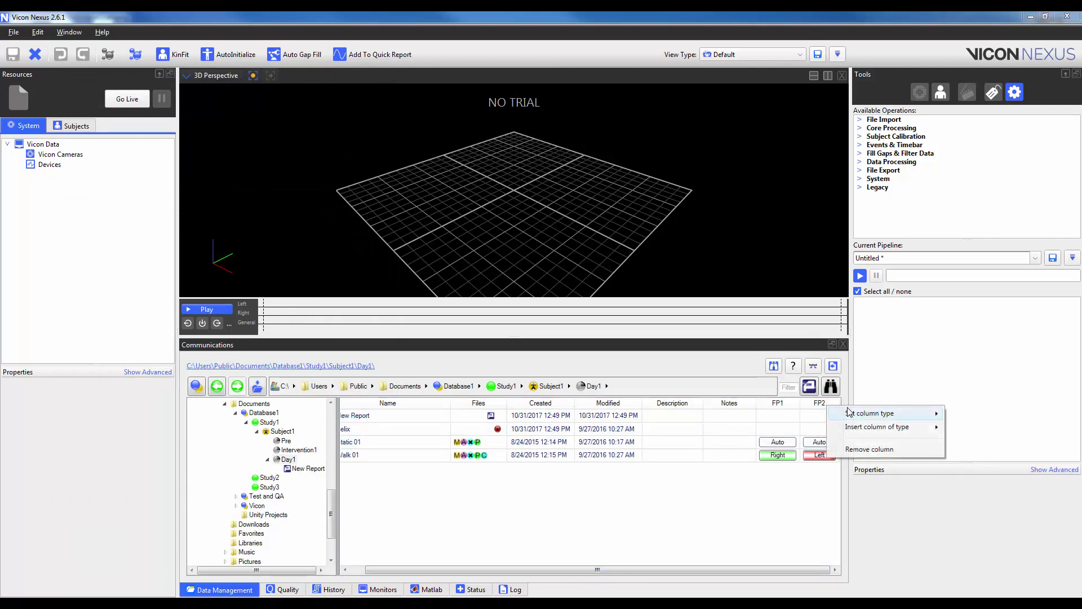
{"action": "mouse_move", "coordinate": [864, 417]}
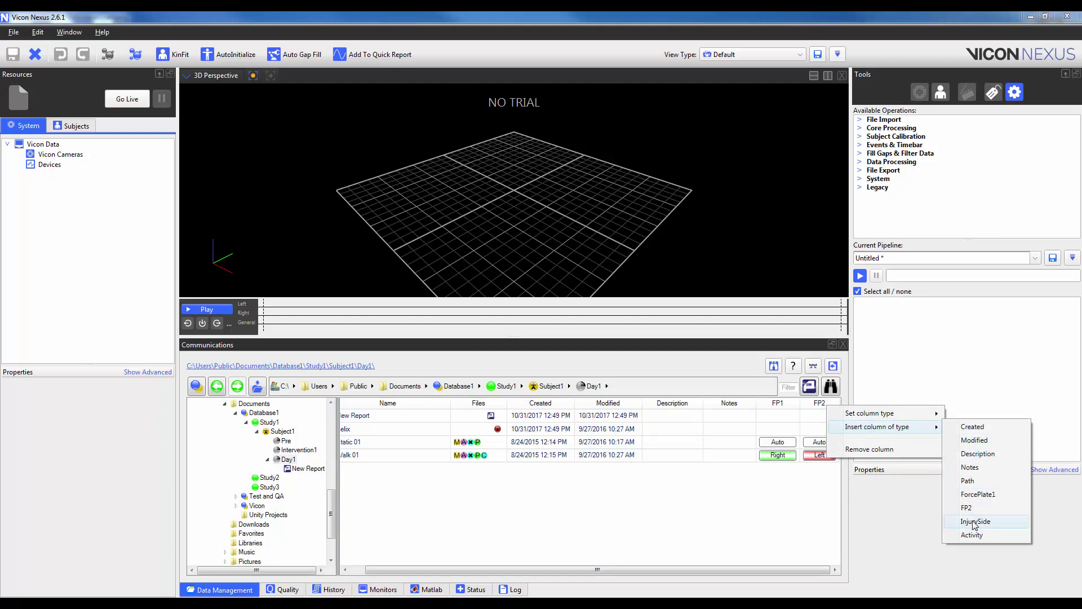
{"action": "left_click", "coordinate": [975, 523]}
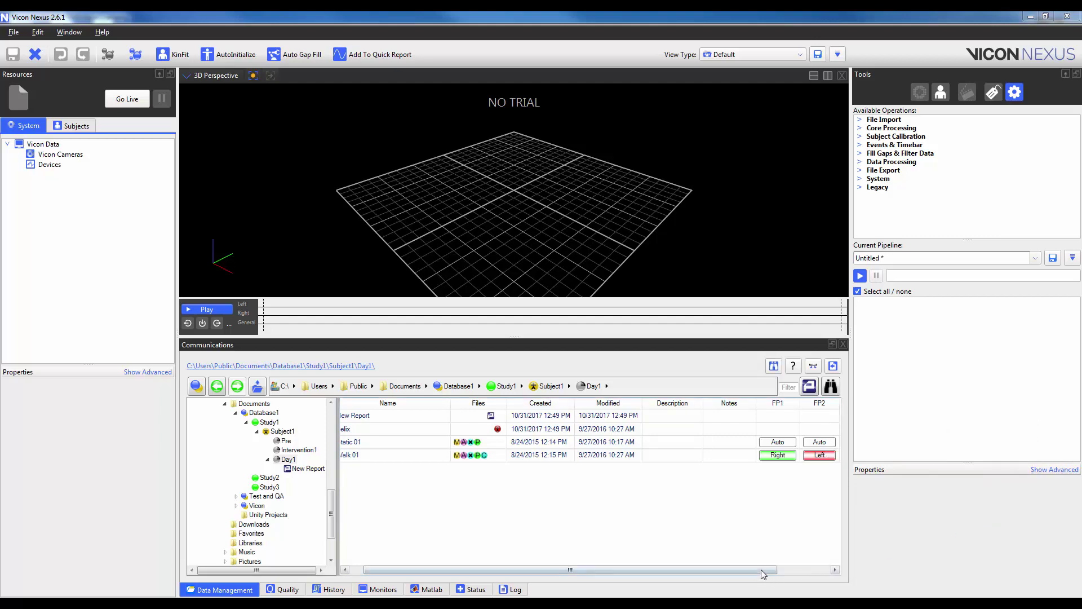
{"action": "left_click_drag", "start_coordinate": [831, 567], "coordinate": [846, 572]}
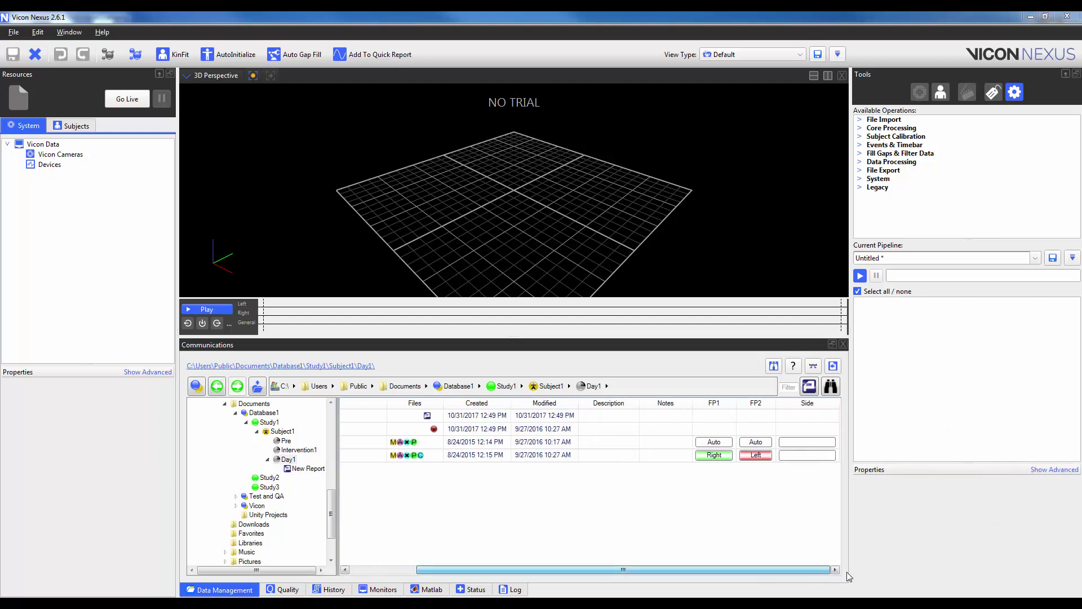
{"action": "right_click", "coordinate": [831, 403]}
{"action": "mouse_move", "coordinate": [891, 426]}
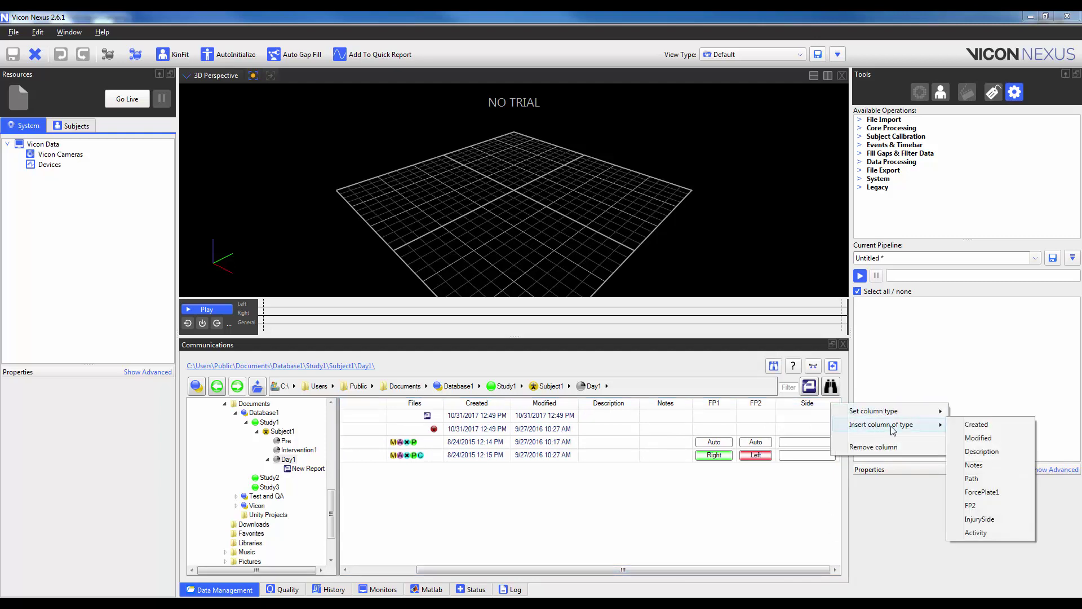
{"action": "left_click", "coordinate": [982, 534]}
{"action": "left_click", "coordinate": [836, 570]}
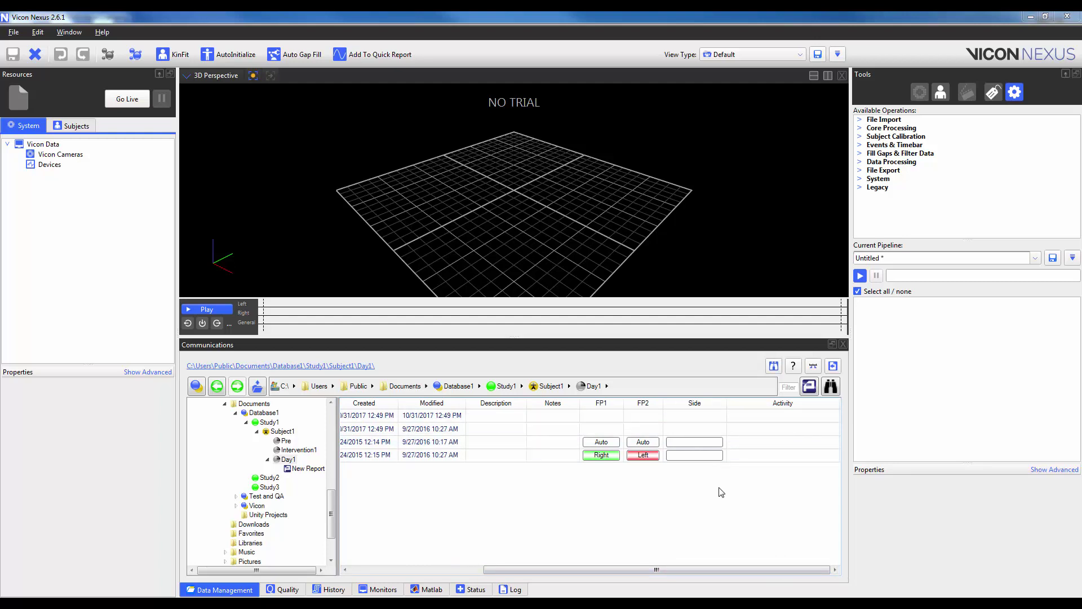
- Cycle Walk 01's Side button through Left and Right to None, then choose Jogging as its Activity
{"action": "left_click", "coordinate": [712, 456]}
{"action": "left_click", "coordinate": [699, 455]}
{"action": "left_click", "coordinate": [702, 457]}
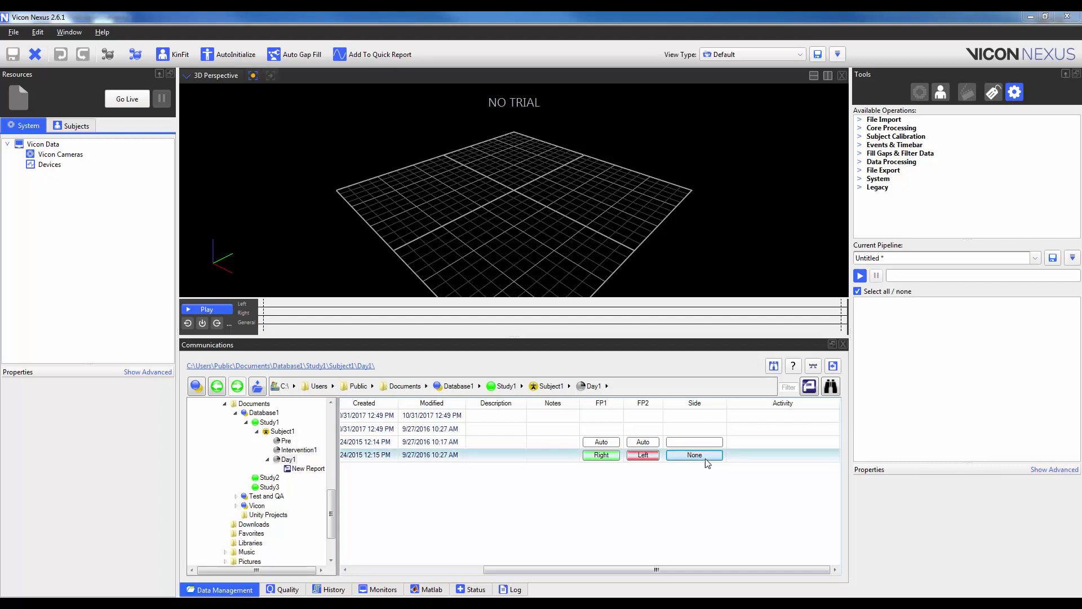
{"action": "left_click", "coordinate": [830, 458]}
{"action": "left_click", "coordinate": [830, 458]}
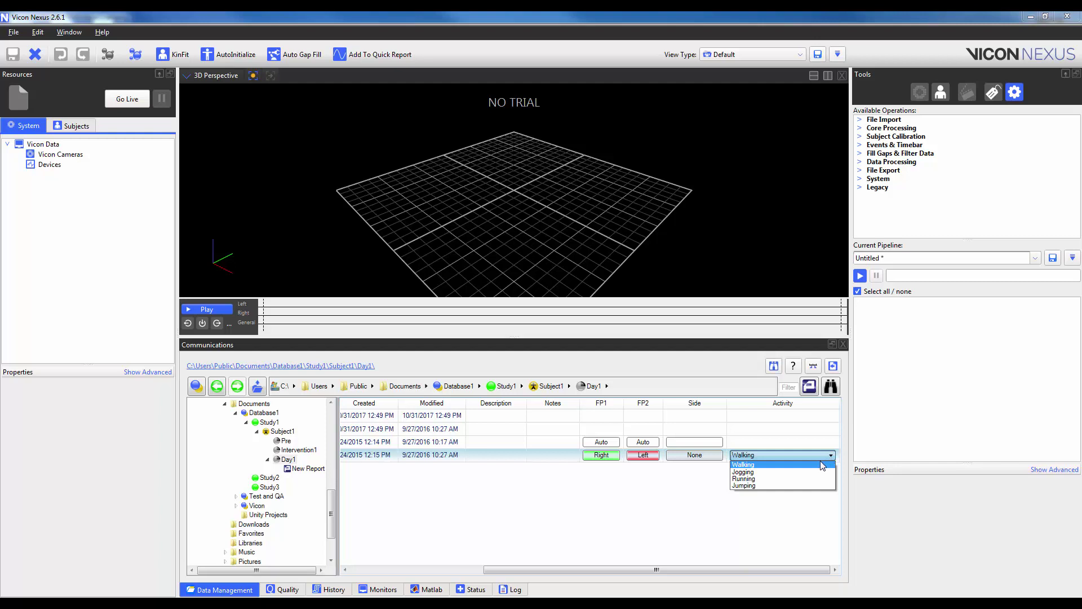
{"action": "left_click", "coordinate": [753, 476]}
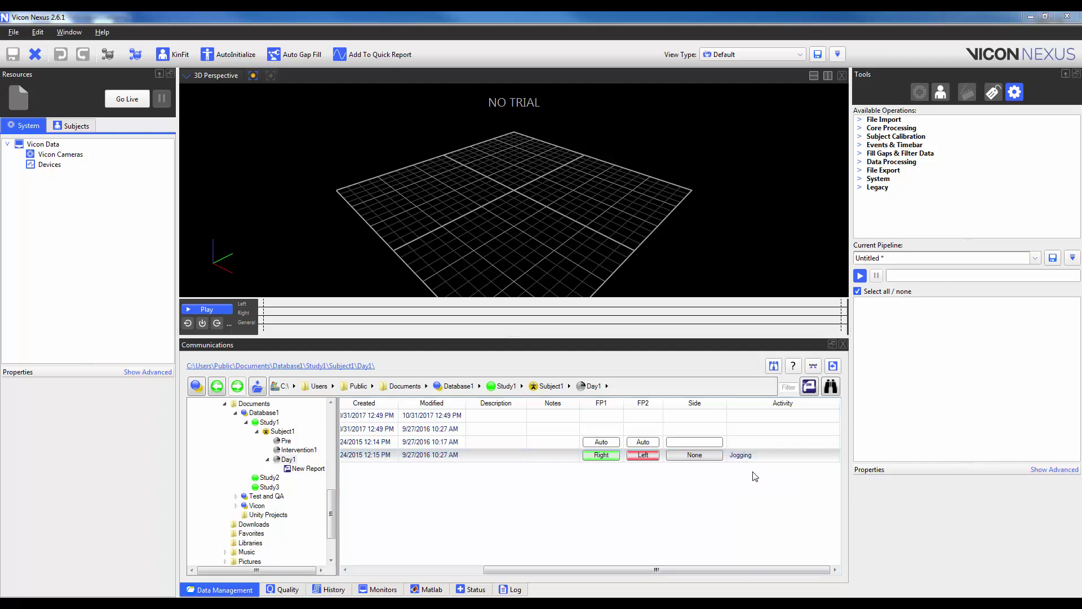